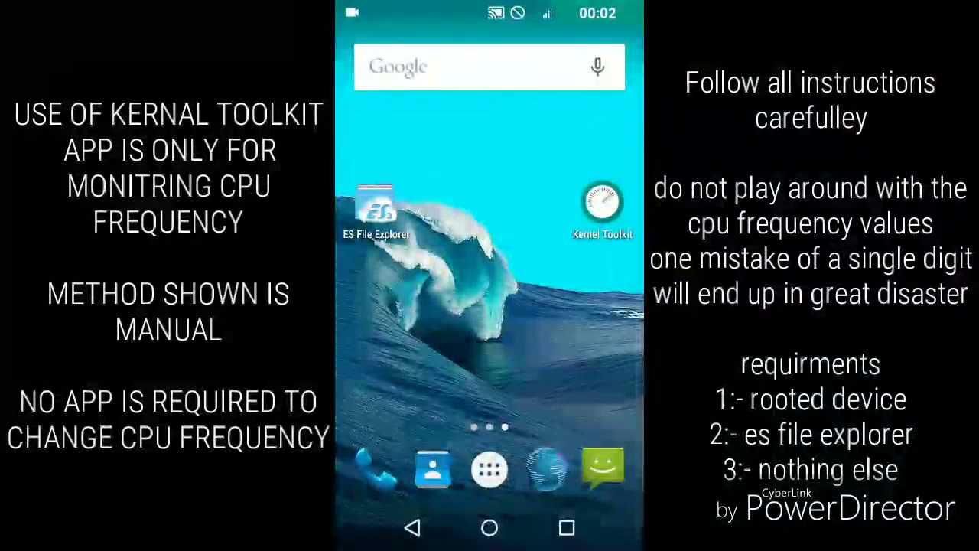
# Step: Open Kernel Toolkit's Cpu page and scroll down to the core maximum frequency settings
pyautogui.click(602, 203)
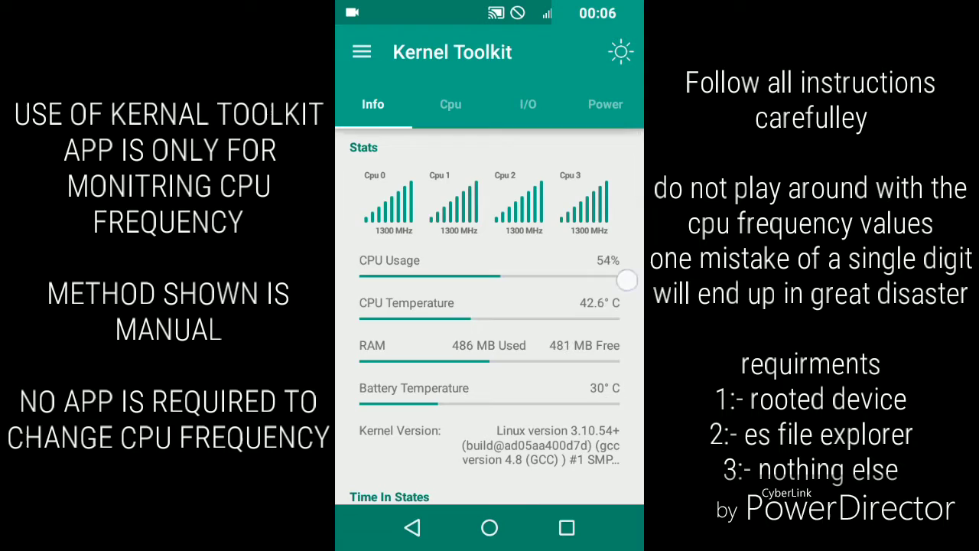
pyautogui.moveTo(582, 306); pyautogui.dragTo(398, 306)
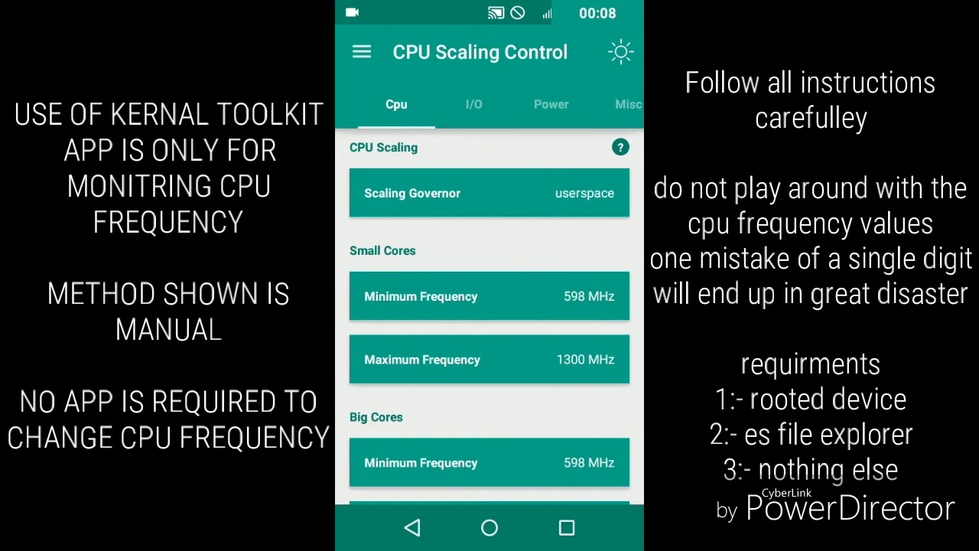
pyautogui.click(596, 357)
pyautogui.click(577, 405)
pyautogui.moveTo(606, 393); pyautogui.dragTo(606, 222)
# Step: Set the big and small core maximum frequencies to 1040 MHz, then return to the CPU stats page
pyautogui.click(608, 388)
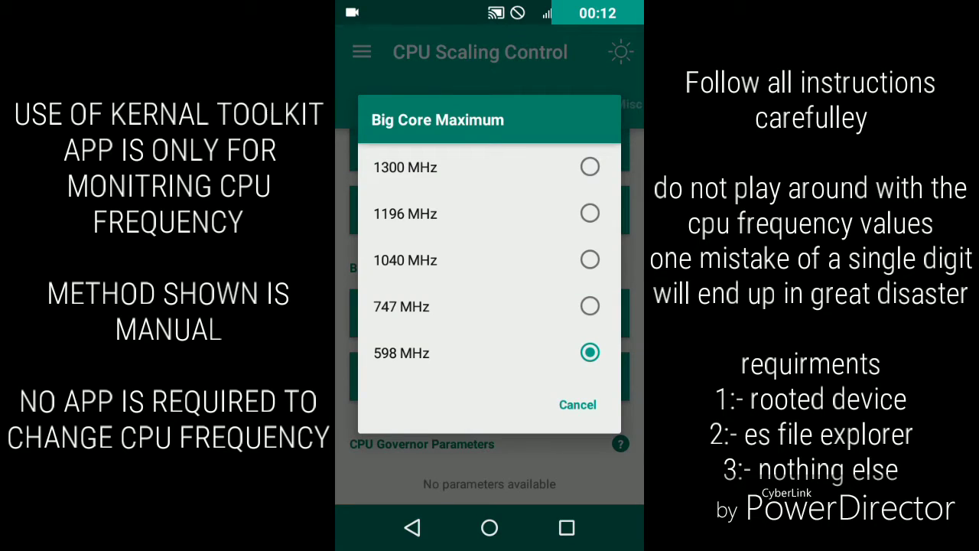
pyautogui.click(589, 260)
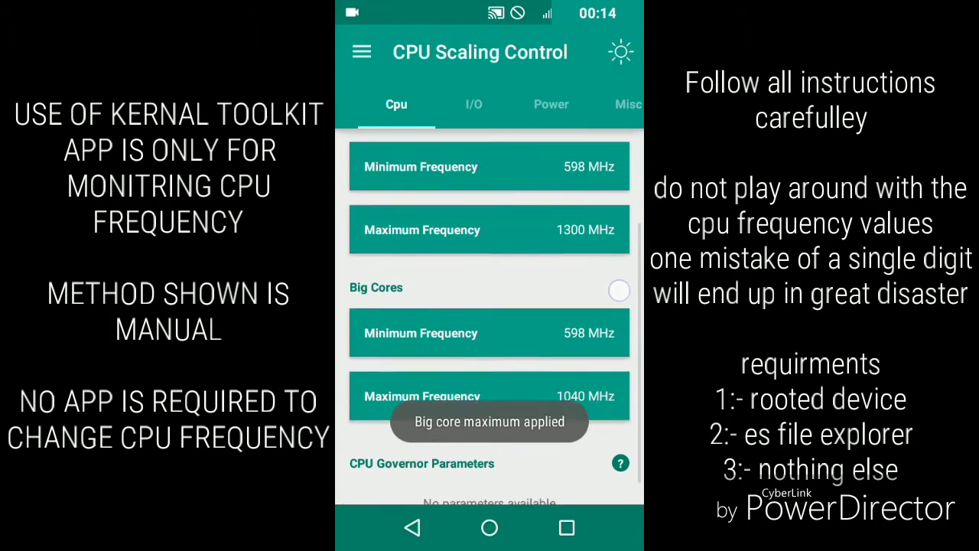
pyautogui.moveTo(618, 274)
pyautogui.mouseDown()
pyautogui.moveTo(618, 299)
pyautogui.moveTo(618, 262)
pyautogui.mouseUp()
pyautogui.click(616, 248)
pyautogui.click(590, 260)
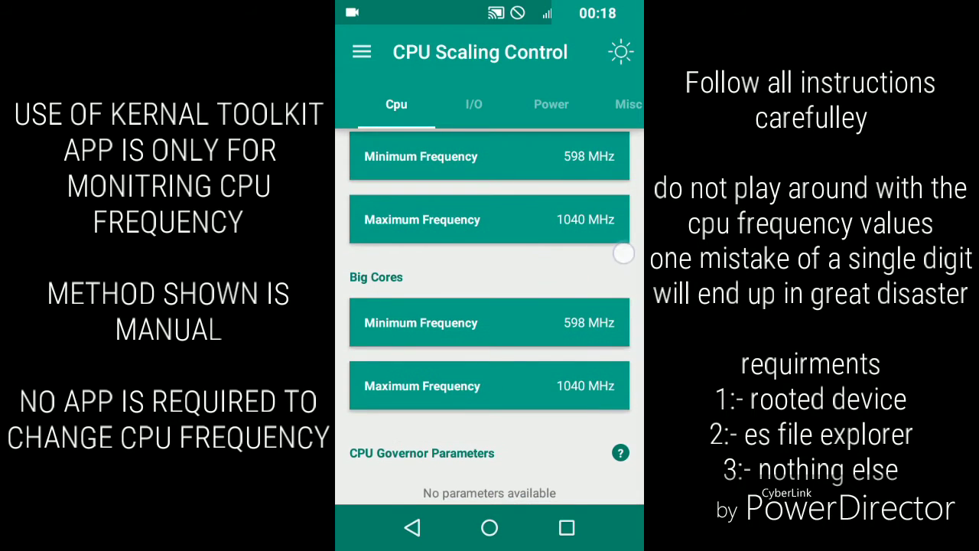
pyautogui.press('Escape')
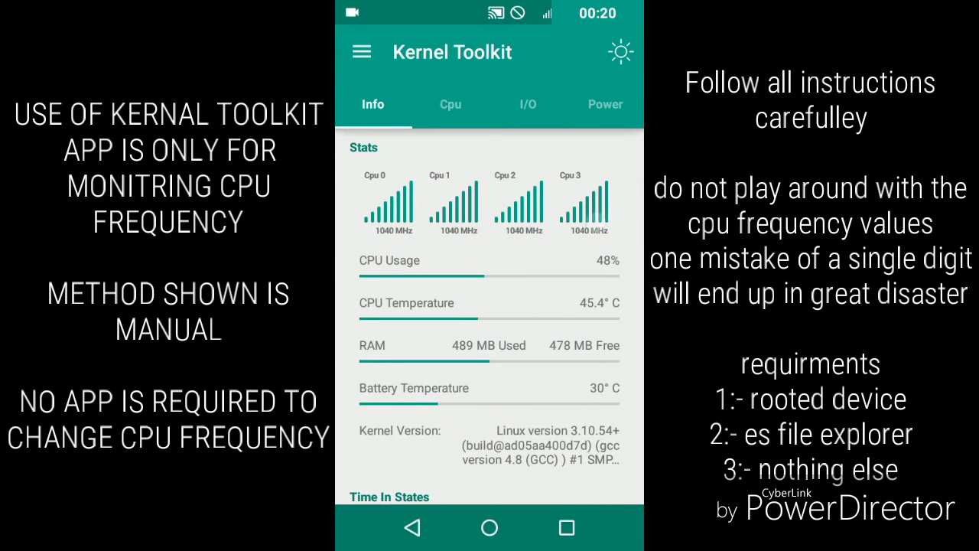
pyautogui.click(523, 228)
pyautogui.click(397, 217)
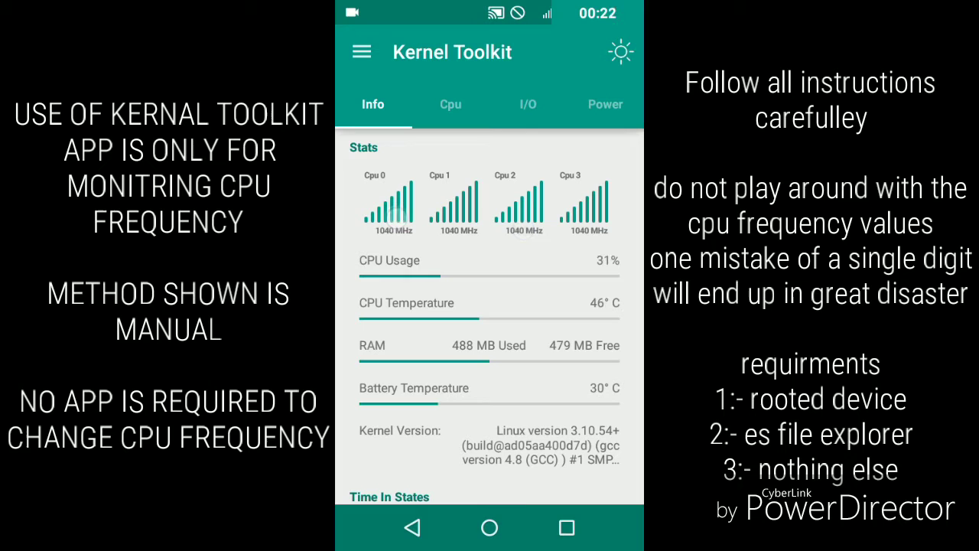
pyautogui.click(567, 527)
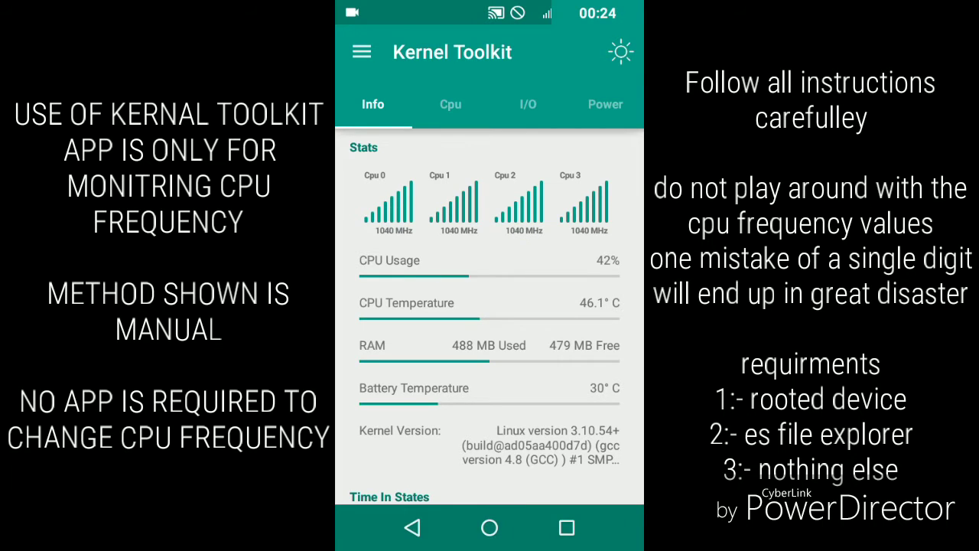
pyautogui.click(489, 527)
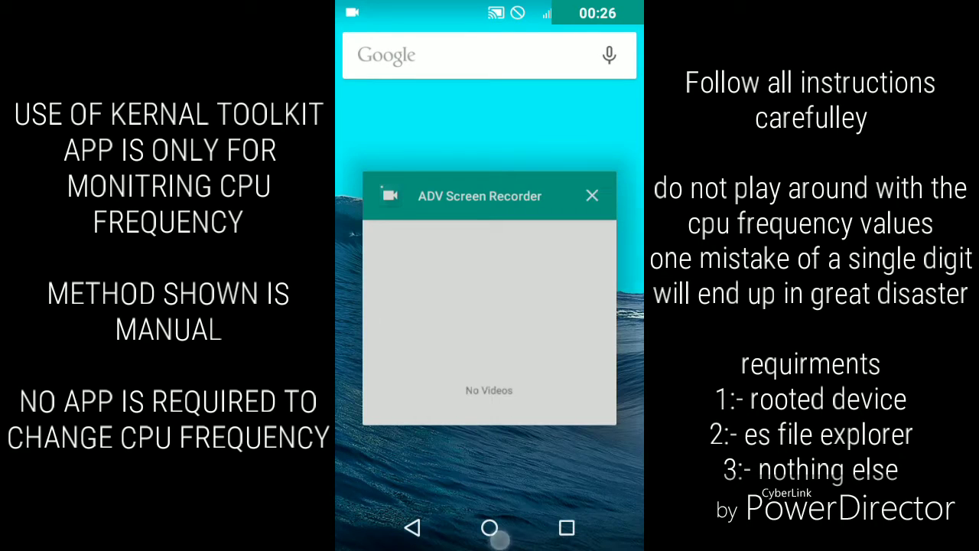
pyautogui.click(602, 202)
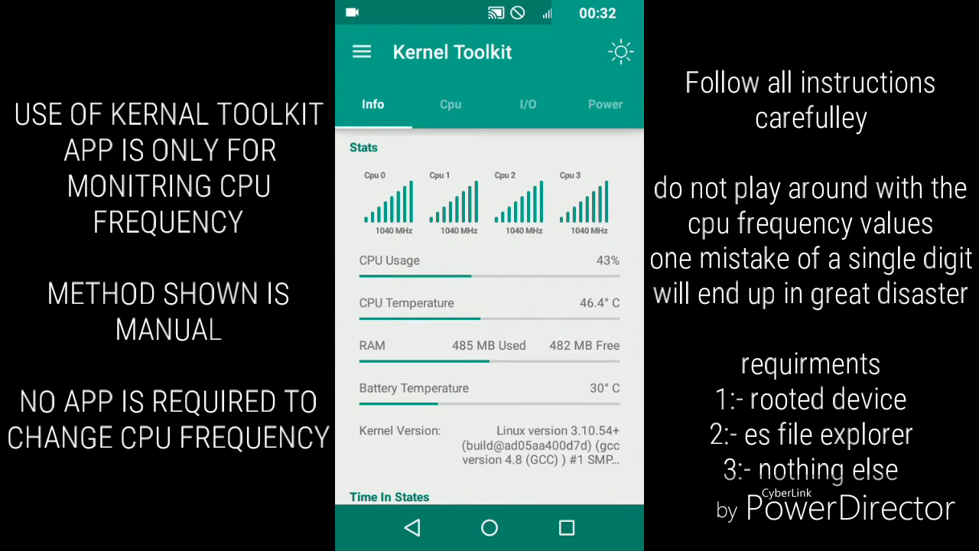
# Step: Leave Kernel Toolkit and, in ES File Explorer, open the sys folder from the storage root
pyautogui.click(489, 528)
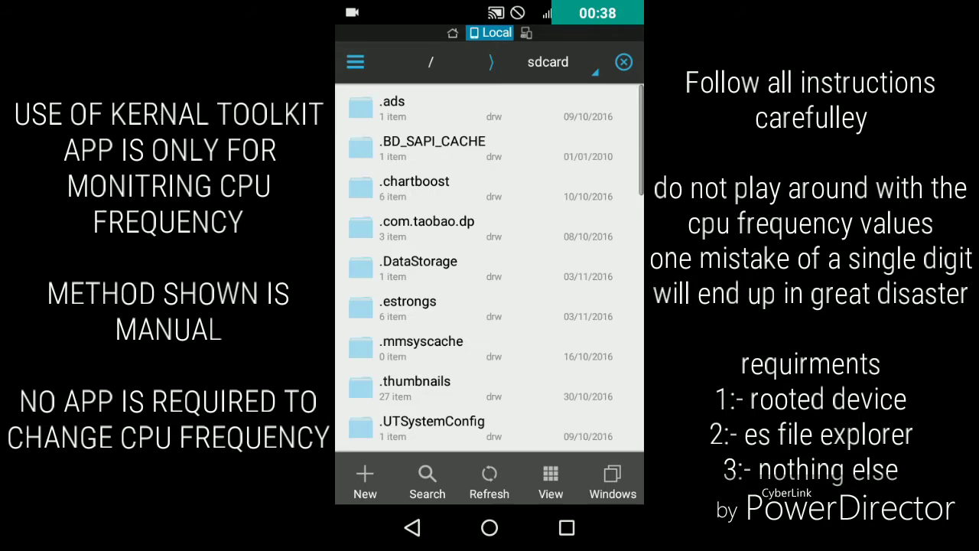
pyautogui.scroll(-2, 521, 351)
pyautogui.click(431, 62)
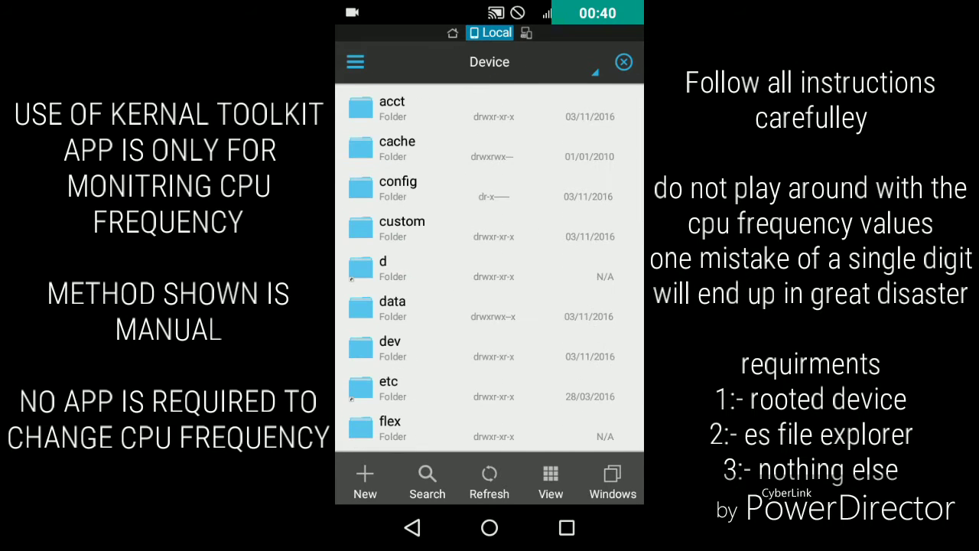
pyautogui.scroll(-5, 489, 268)
pyautogui.scroll(-3, 490, 268)
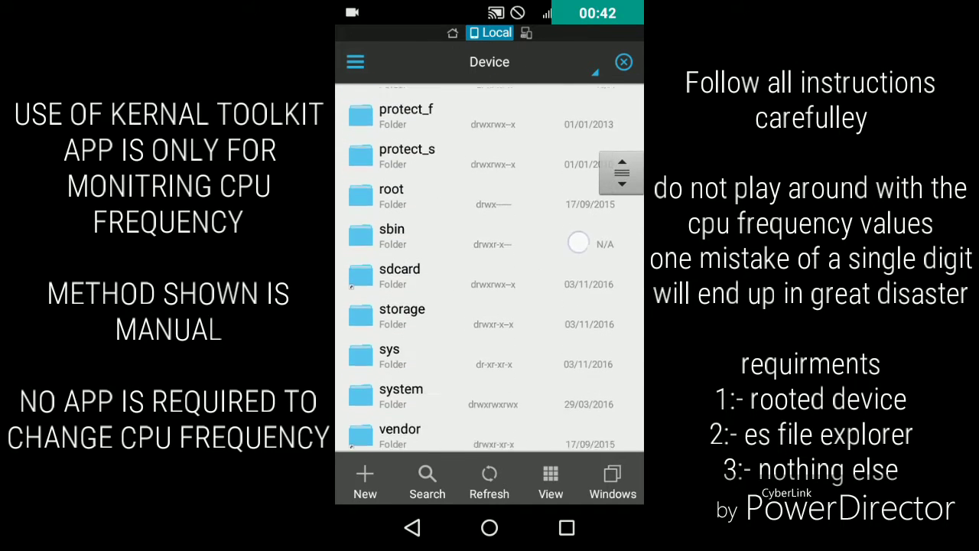
pyautogui.click(441, 334)
# Step: Go through devices > system > cpu > cpu0 into the cpufreq folder
pyautogui.scroll(-3, 454, 349)
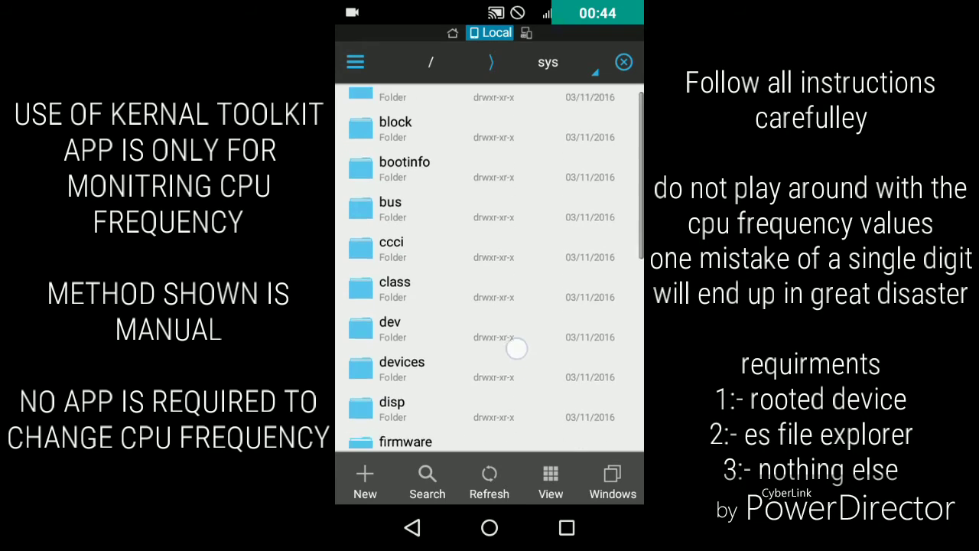
pyautogui.scroll(-1, 556, 253)
pyautogui.click(465, 238)
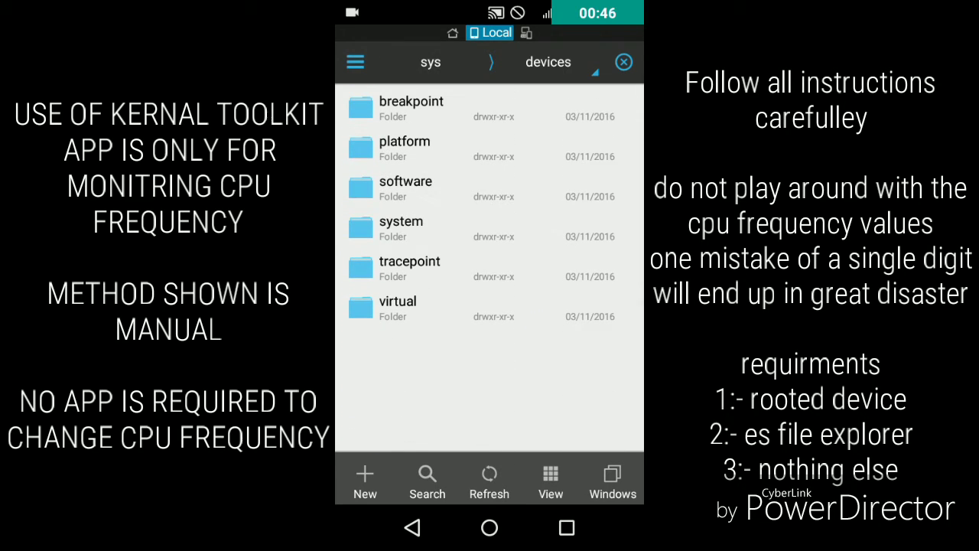
pyautogui.click(401, 227)
pyautogui.click(515, 149)
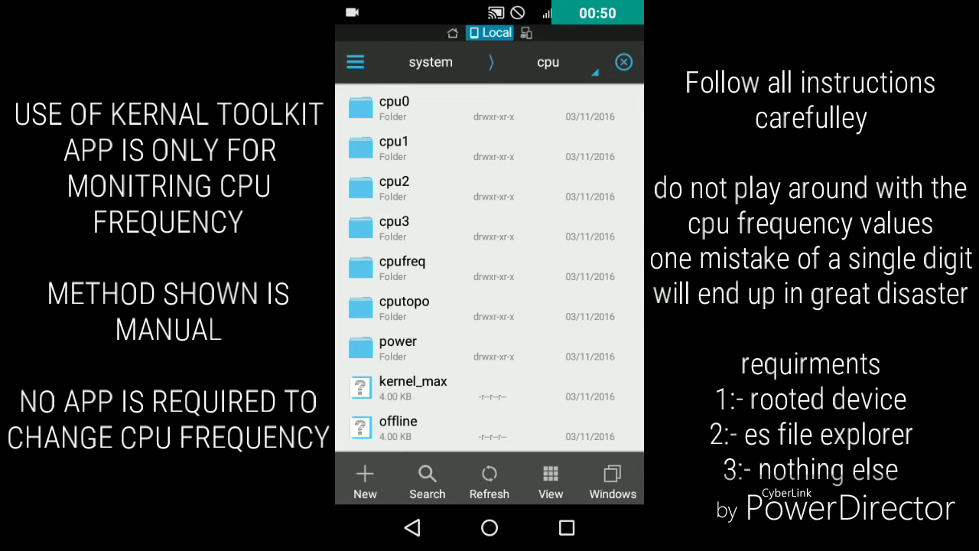
pyautogui.click(459, 107)
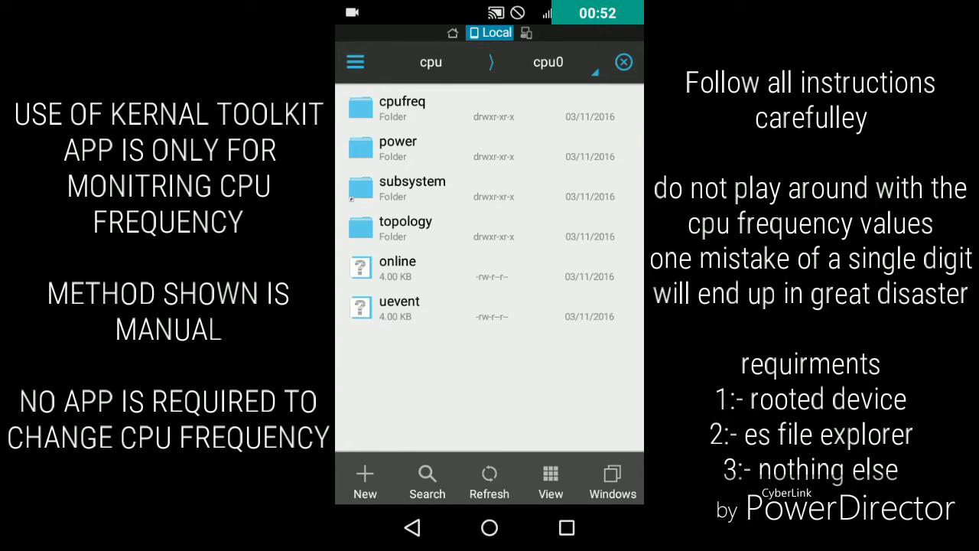
pyautogui.click(459, 107)
pyautogui.scroll(-5, 490, 268)
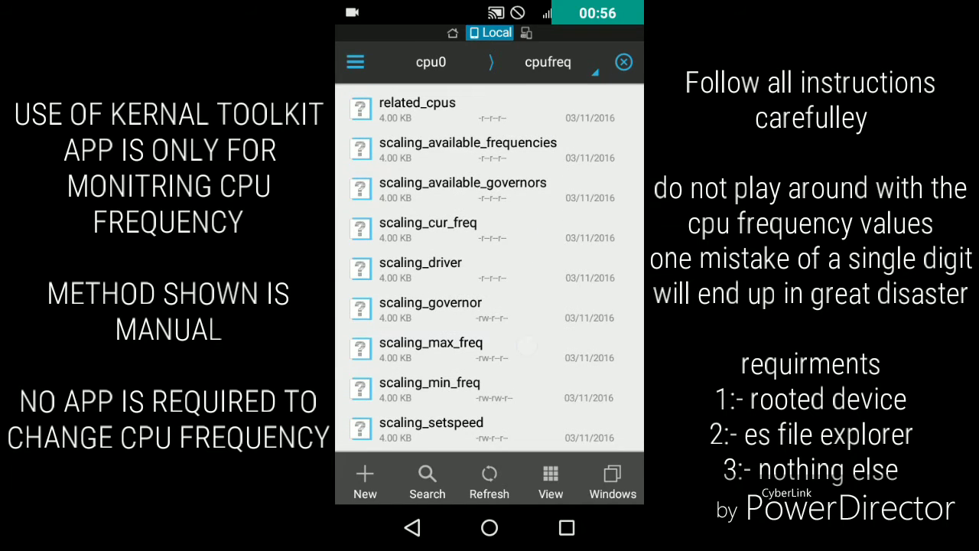
# Step: View scaling_max_freq as text in ES Note Editor, then close it
pyautogui.click(528, 346)
pyautogui.click(553, 150)
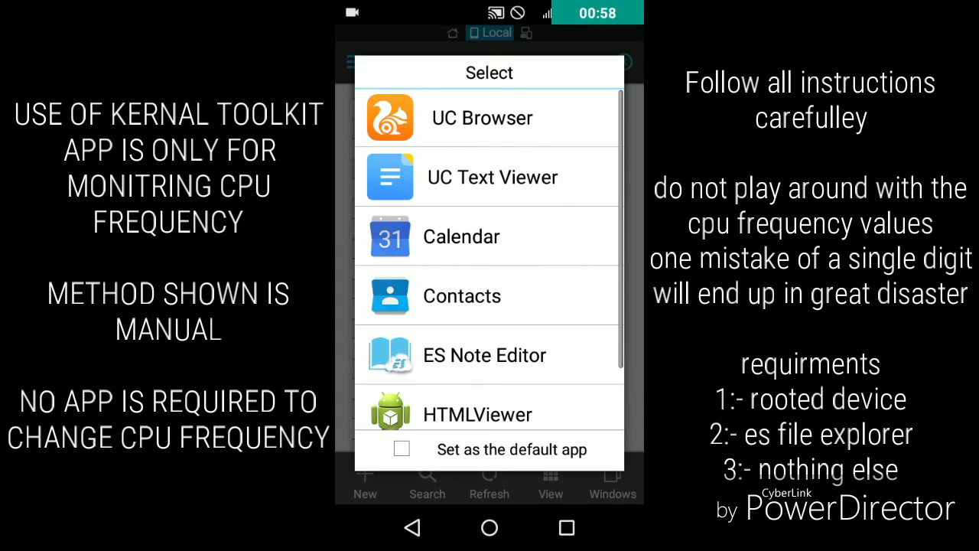
pyautogui.click(597, 355)
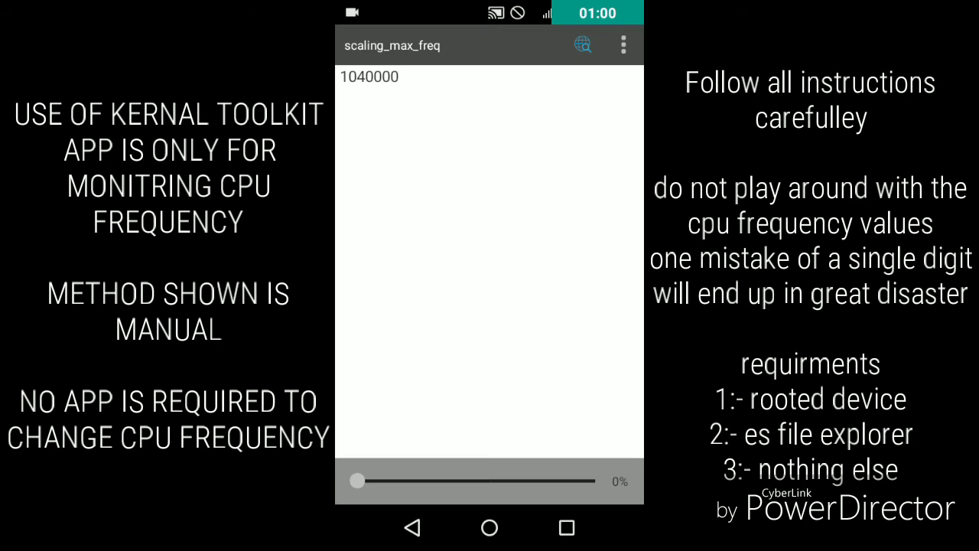
pyautogui.moveTo(401, 70); pyautogui.dragTo(416, 76)
pyautogui.click(413, 527)
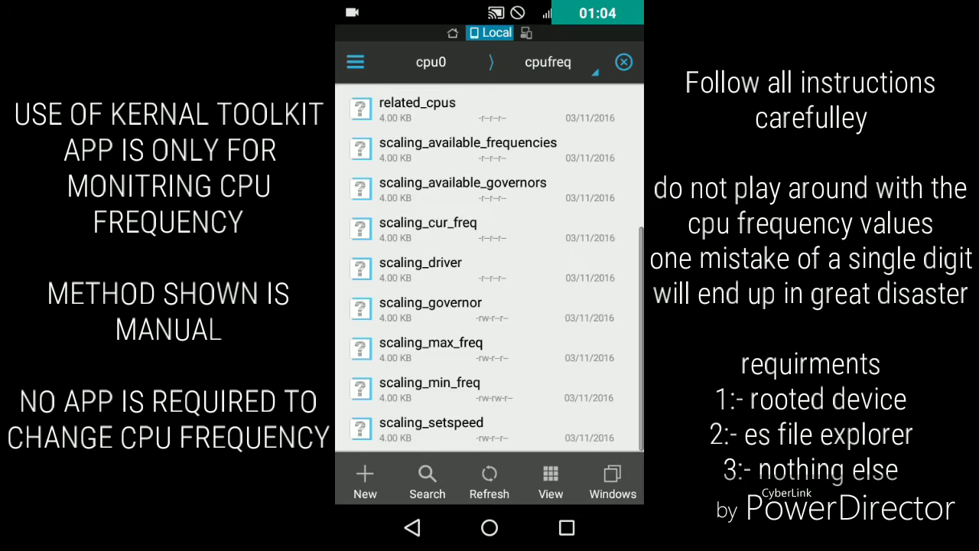
# Step: Read scaling_available_frequencies (1300000 down to 598000) in the note editor and return to the cpufreq list
pyautogui.moveTo(546, 299); pyautogui.dragTo(543, 355)
pyautogui.click(594, 192)
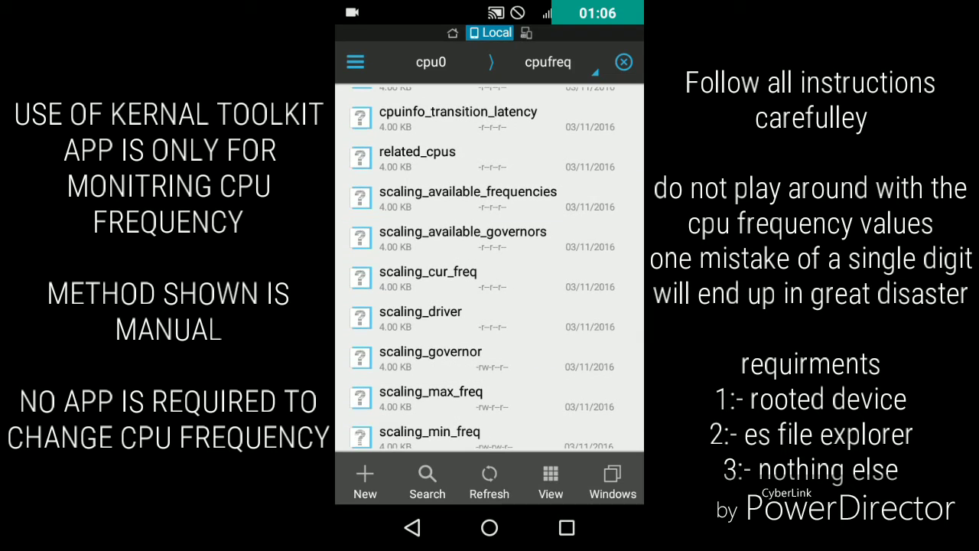
pyautogui.click(586, 166)
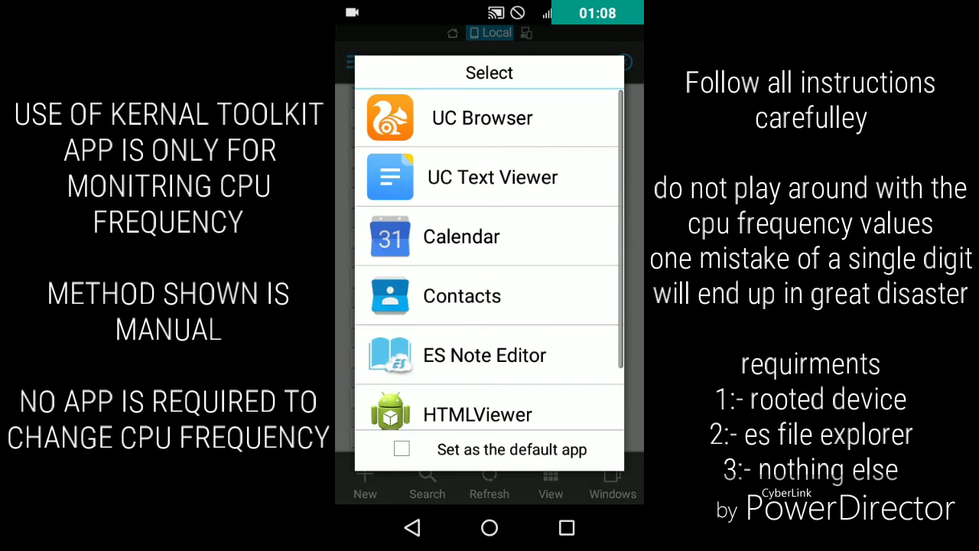
pyautogui.click(535, 356)
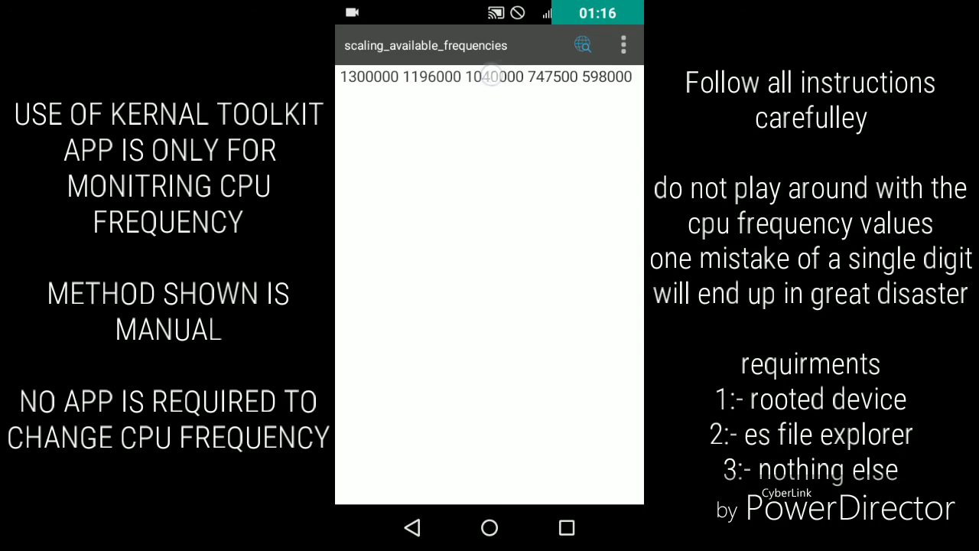
pyautogui.click(413, 527)
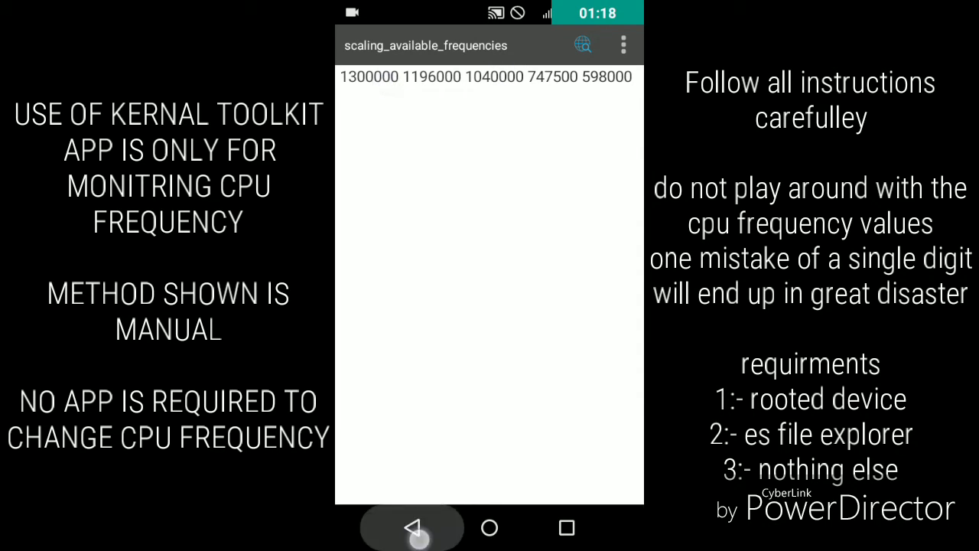
pyautogui.scroll(-1, 569, 294)
pyautogui.click(459, 348)
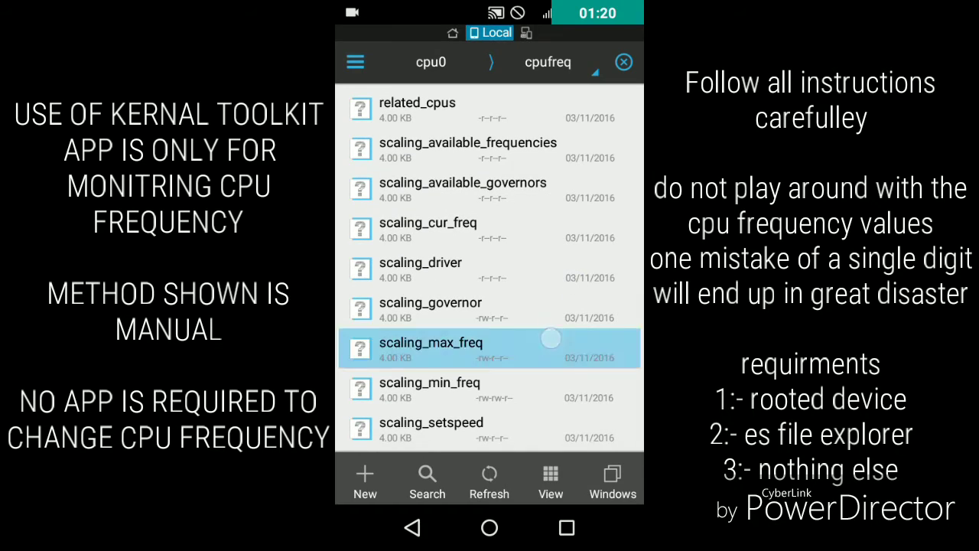
pyautogui.click(413, 527)
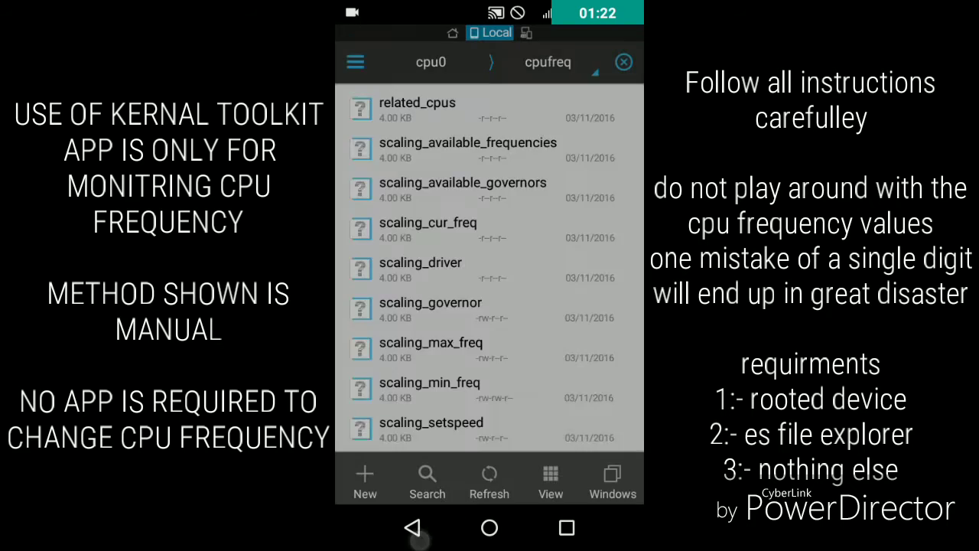
pyautogui.click(567, 527)
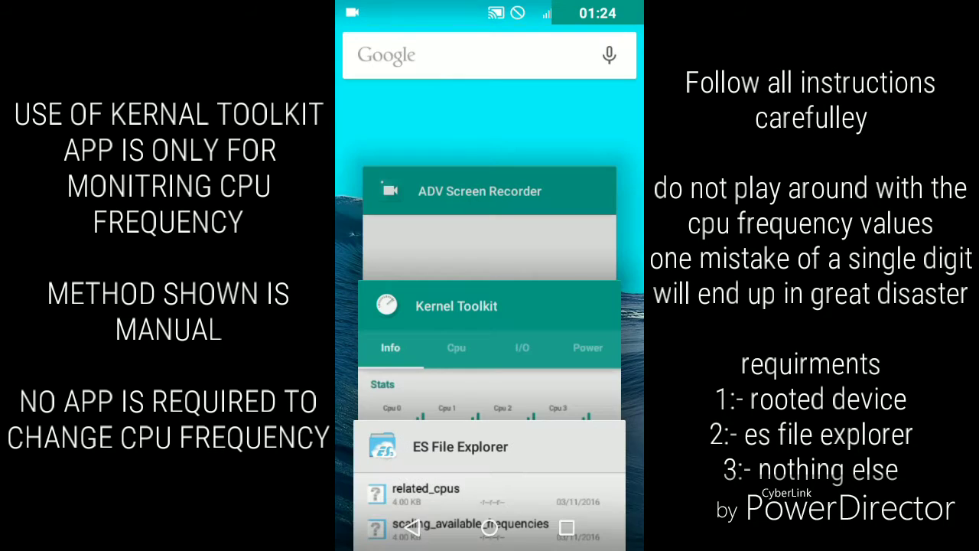
pyautogui.click(475, 329)
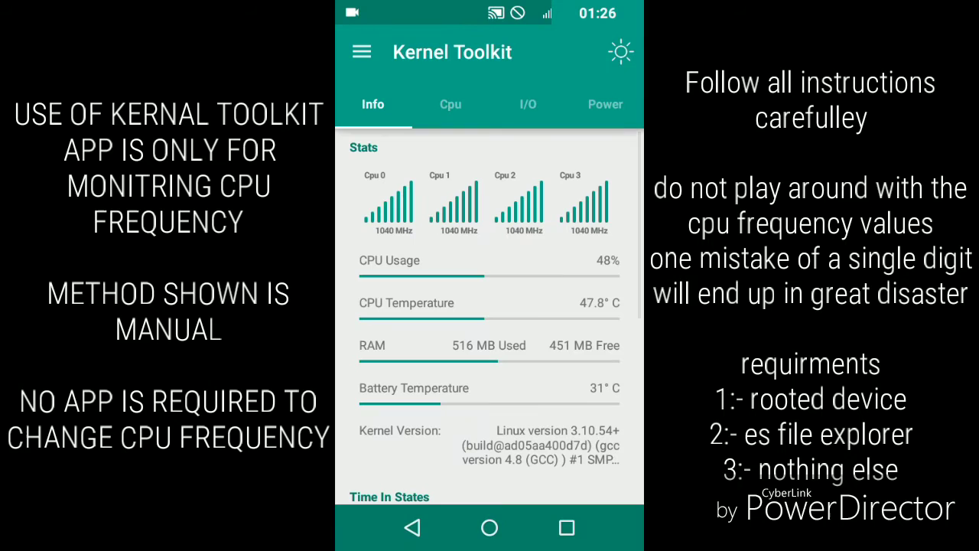
pyautogui.click(566, 527)
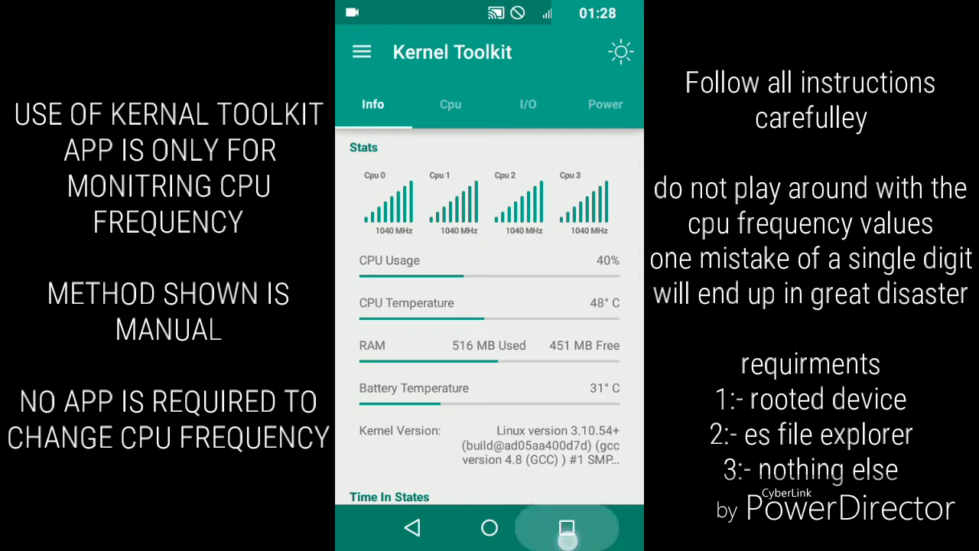
# Step: Back in ES File Explorer, open scaling_max_freq as text in ES Note Editor
pyautogui.click(481, 222)
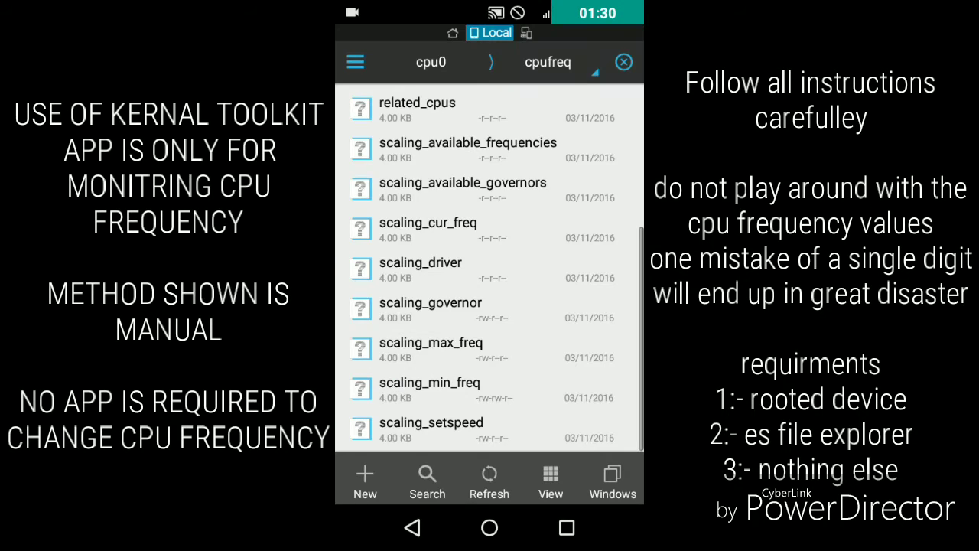
pyautogui.click(564, 228)
pyautogui.press('Escape')
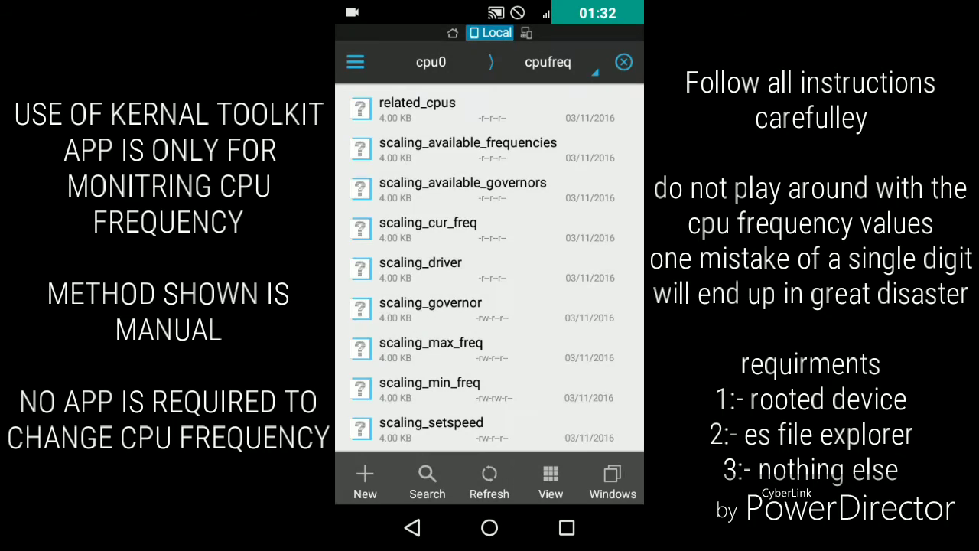
pyautogui.click(459, 348)
pyautogui.click(391, 161)
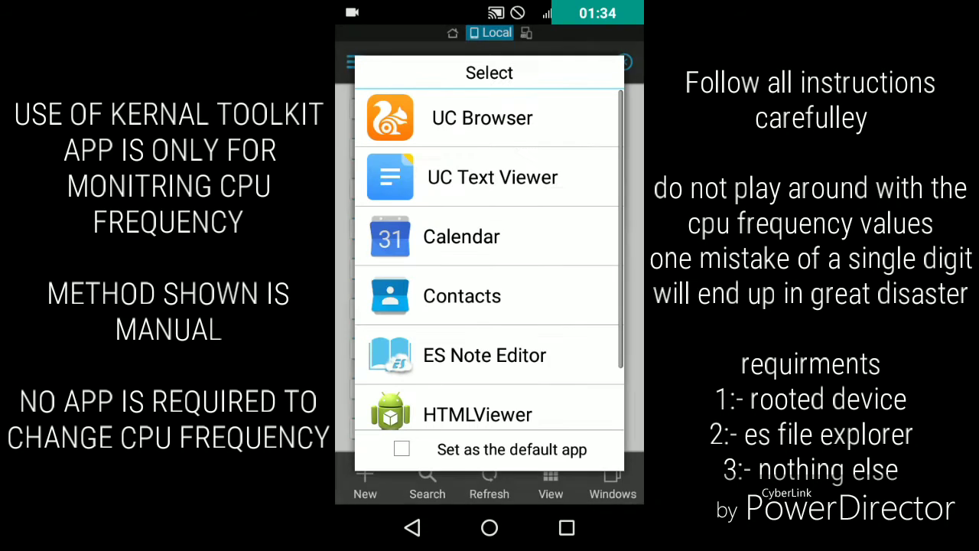
pyautogui.click(490, 177)
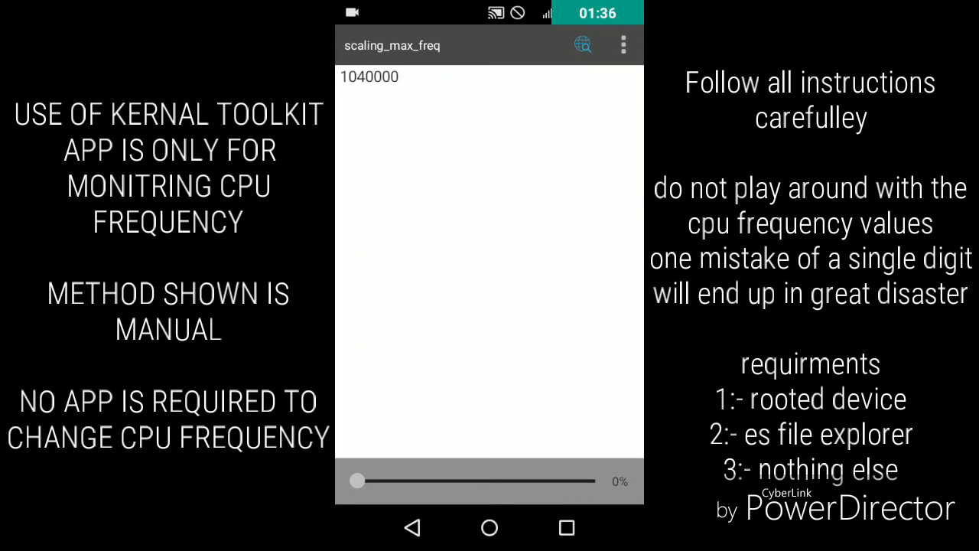
# Step: Edit the value from 1040000 to 1300000 and confirm saving the file
pyautogui.click(623, 45)
pyautogui.click(566, 92)
pyautogui.click(365, 76)
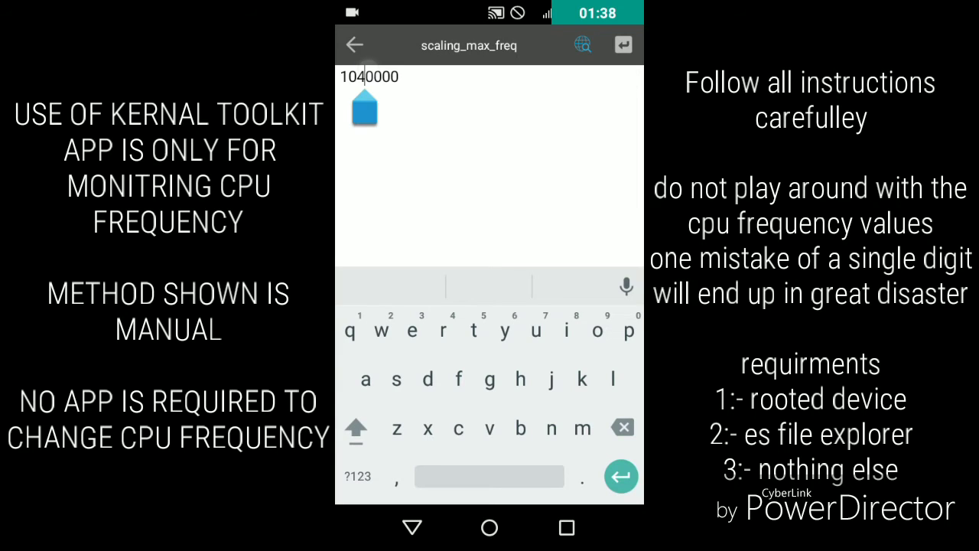
pyautogui.press('BackSpace')
pyautogui.press('BackSpace')
pyautogui.click(357, 476)
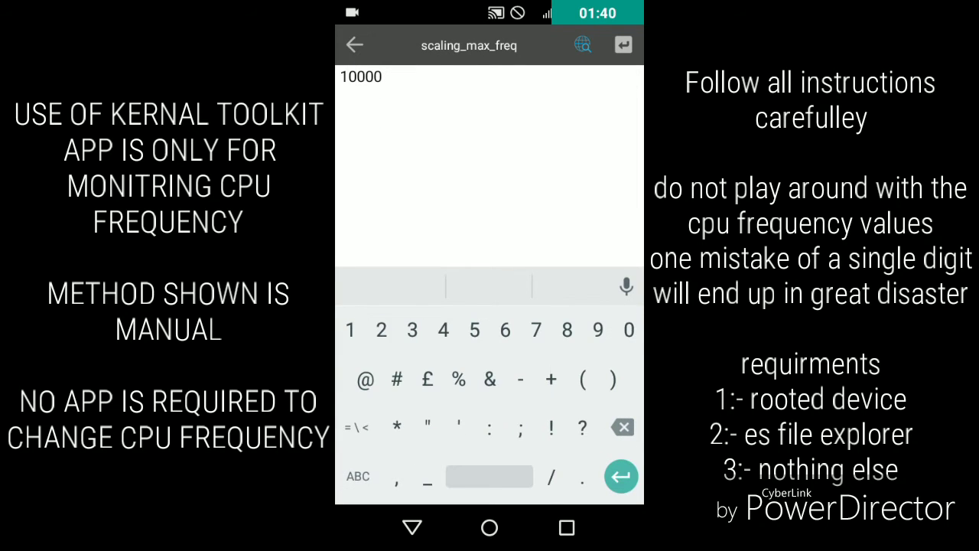
pyautogui.write('30')
pyautogui.click(412, 527)
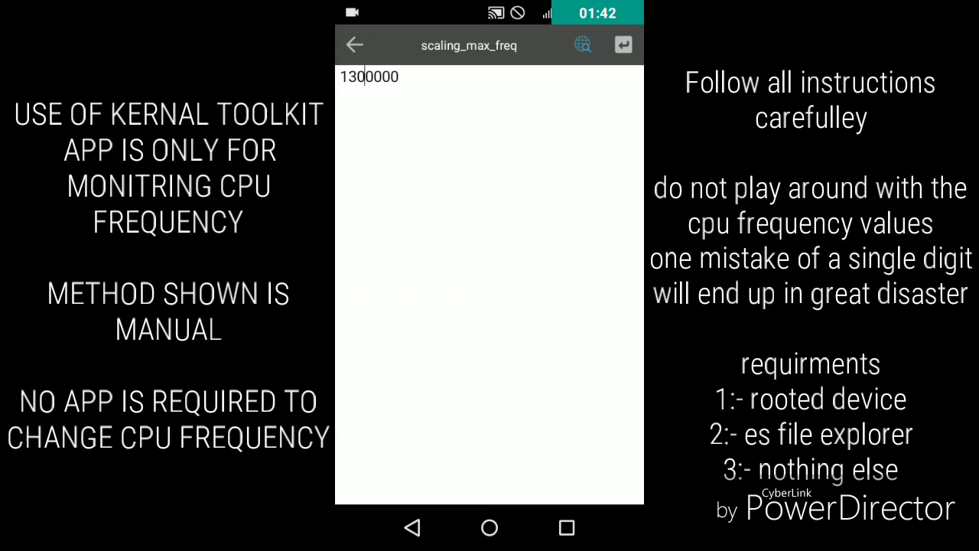
pyautogui.click(412, 527)
pyautogui.click(557, 364)
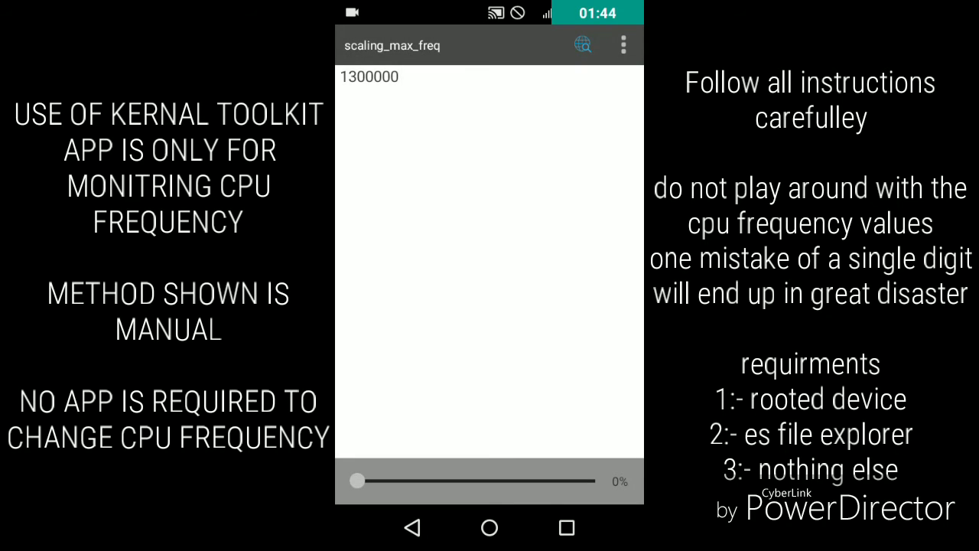
# Step: Reopen scaling_max_freq to confirm it now reads 1300000
pyautogui.click(412, 527)
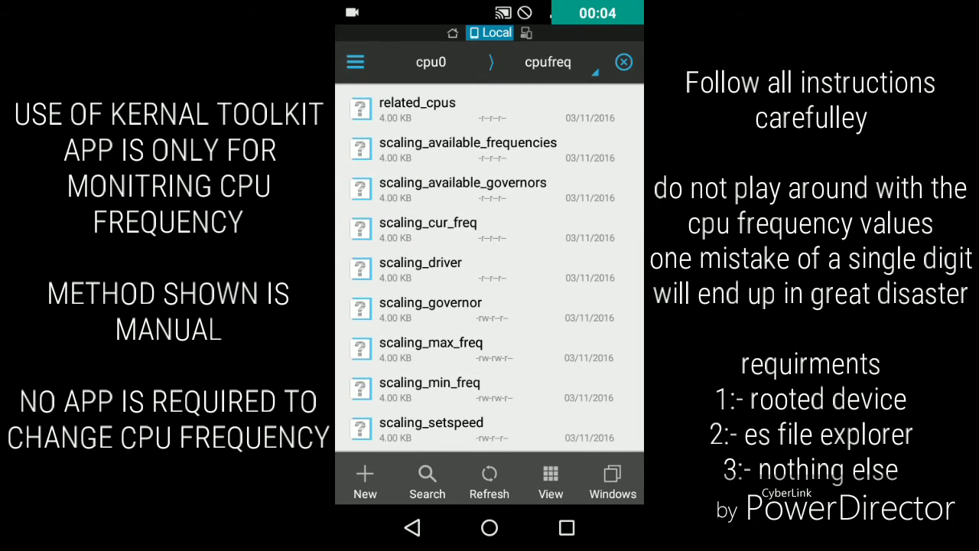
pyautogui.click(431, 348)
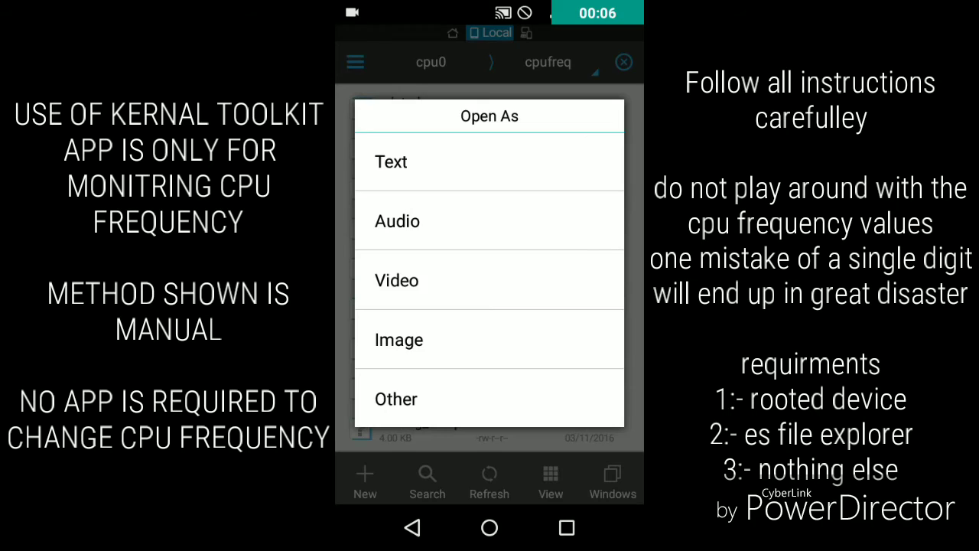
pyautogui.click(391, 161)
pyautogui.click(549, 352)
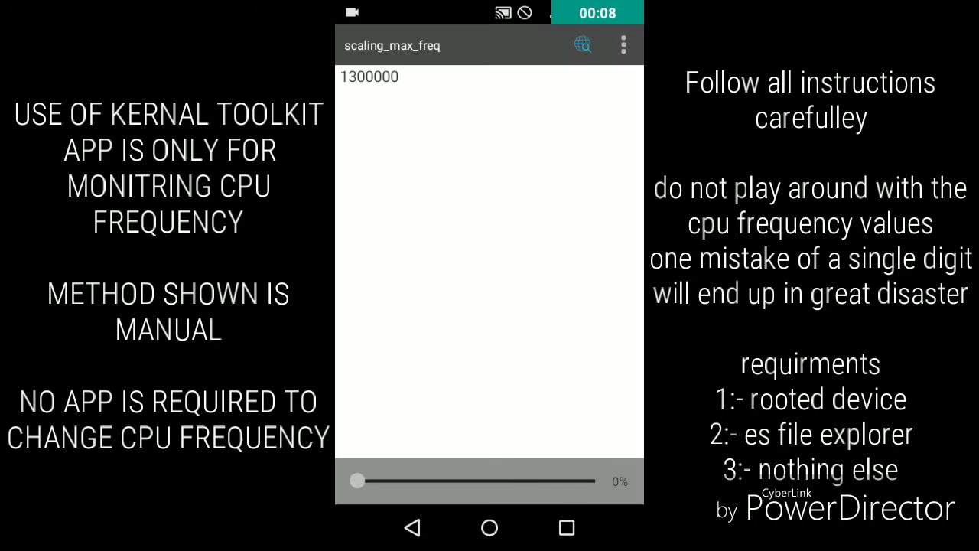
pyautogui.click(412, 528)
# Step: View scaling_setspeed in the note editor and close it without changes
pyautogui.click(539, 431)
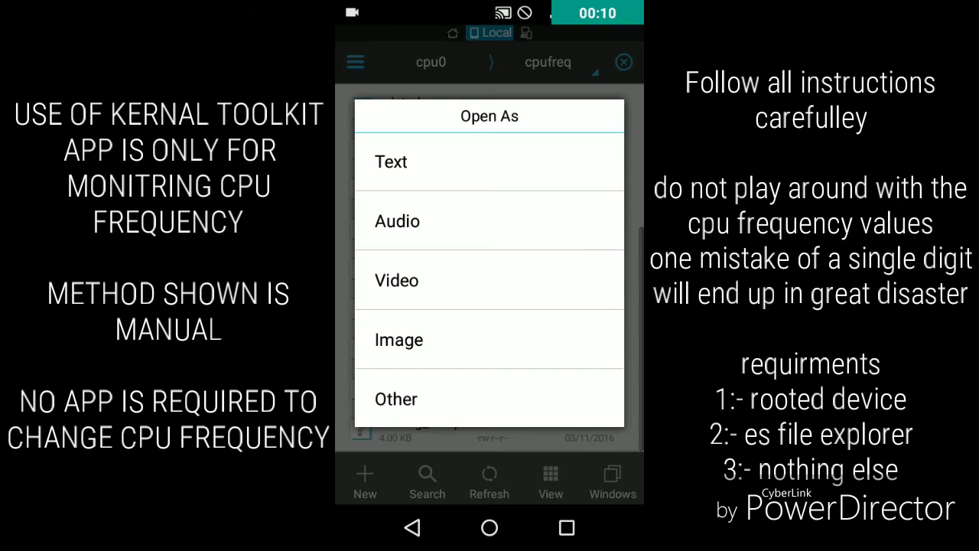
pyautogui.click(584, 156)
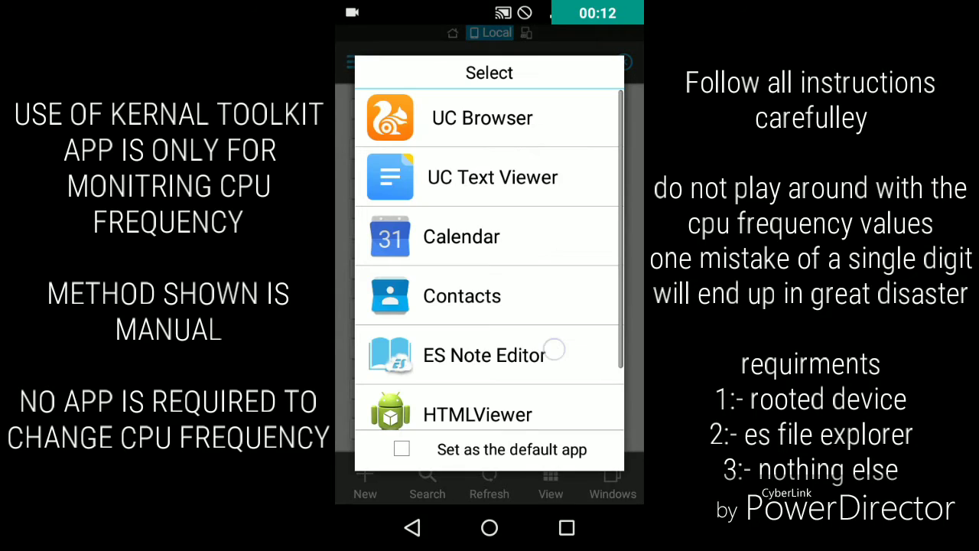
pyautogui.click(554, 349)
pyautogui.click(414, 73)
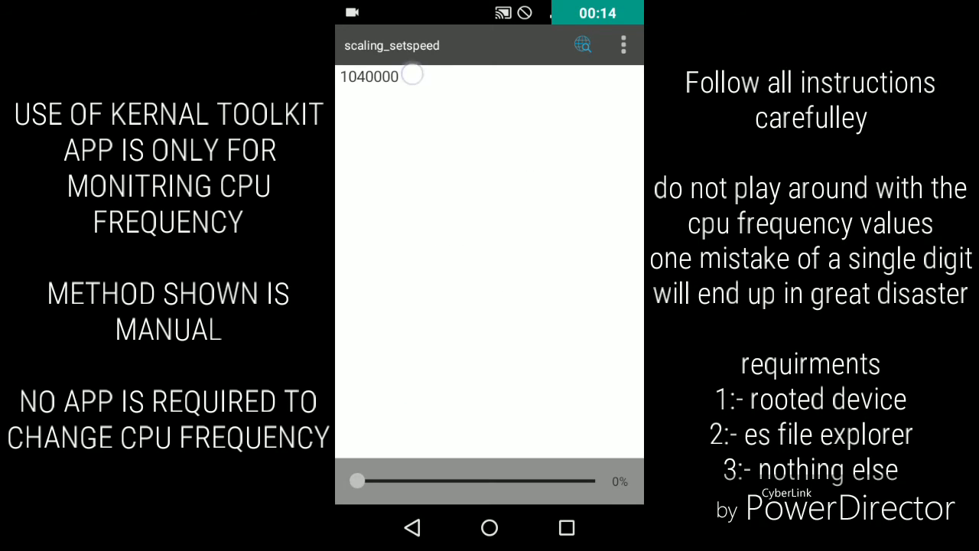
pyautogui.click(412, 528)
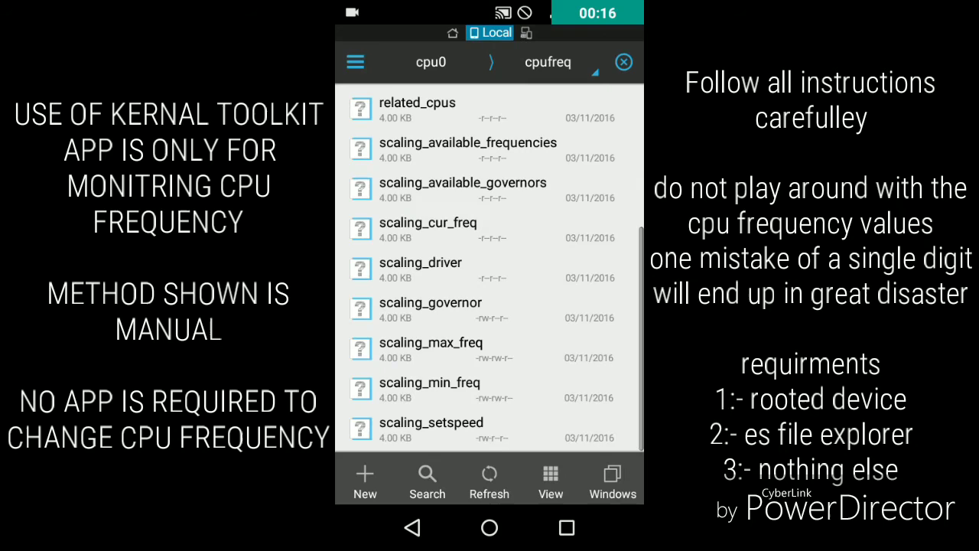
# Step: Read scaling_cur_freq in the note editor, showing 1040000
pyautogui.click(431, 348)
pyautogui.click(391, 162)
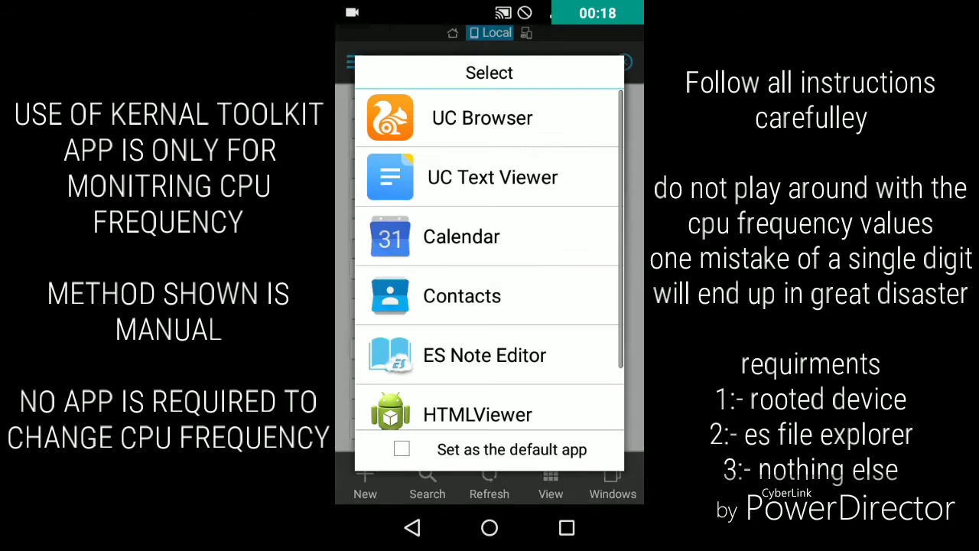
pyautogui.click(490, 354)
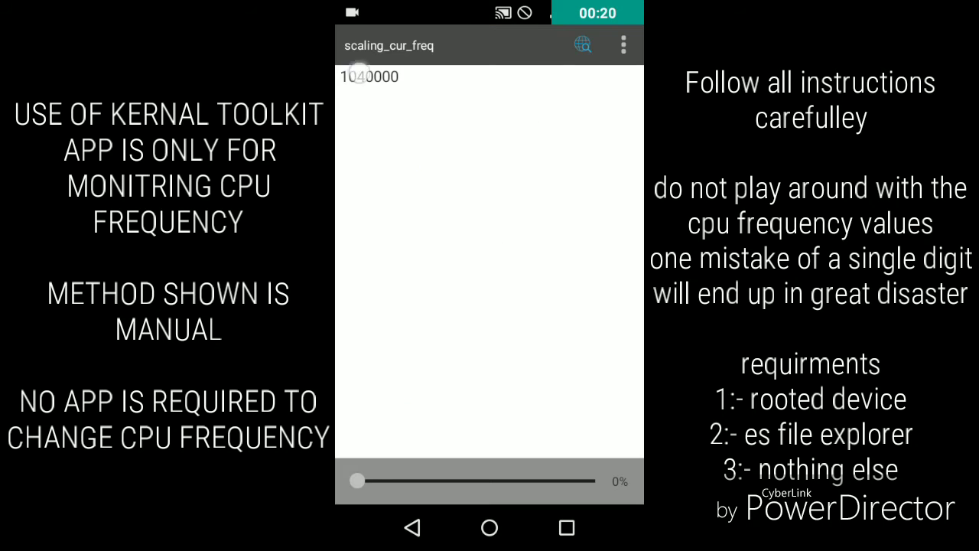
pyautogui.click(412, 528)
# Step: Read cpuinfo_cur_freq (1040000), then scroll the list to bring scaling_setspeed into view
pyautogui.scroll(5, 531, 317)
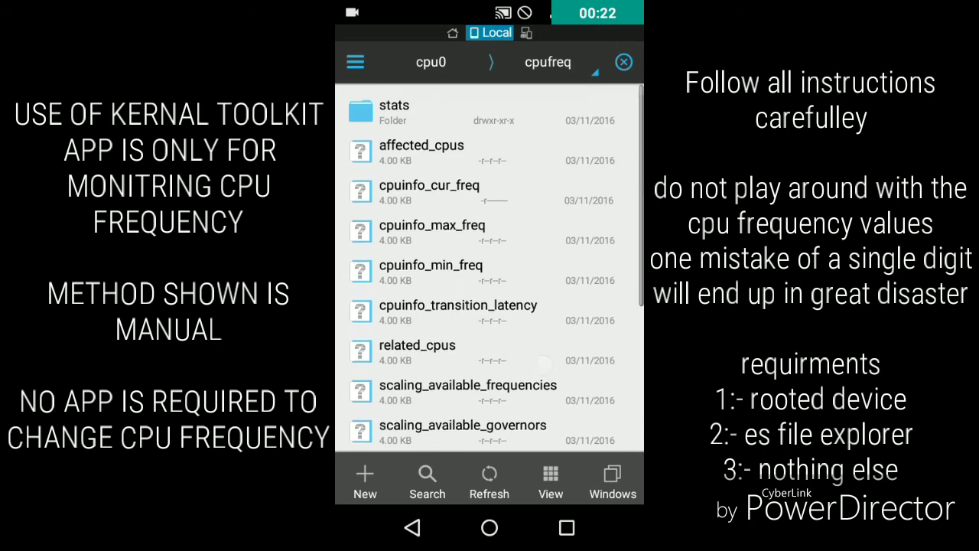
pyautogui.click(430, 269)
pyautogui.click(393, 160)
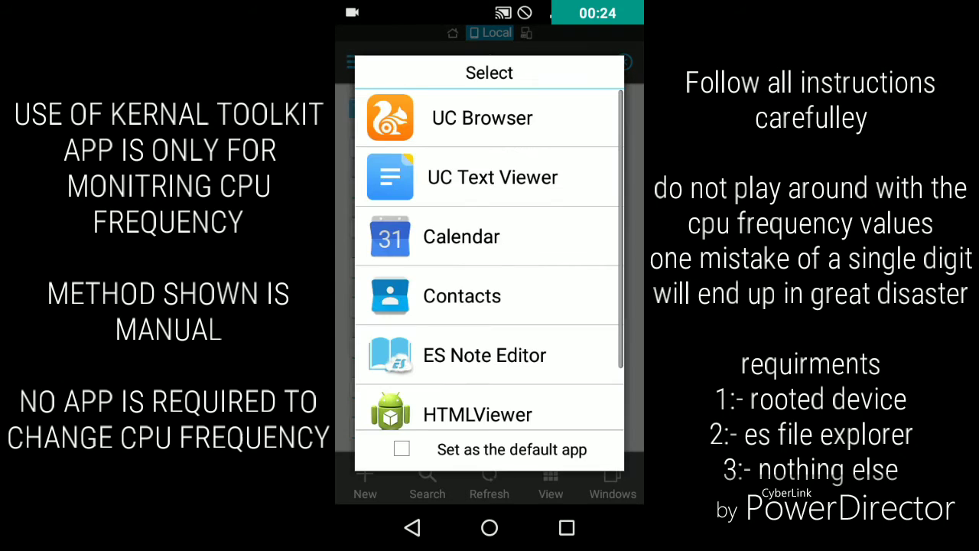
pyautogui.click(489, 176)
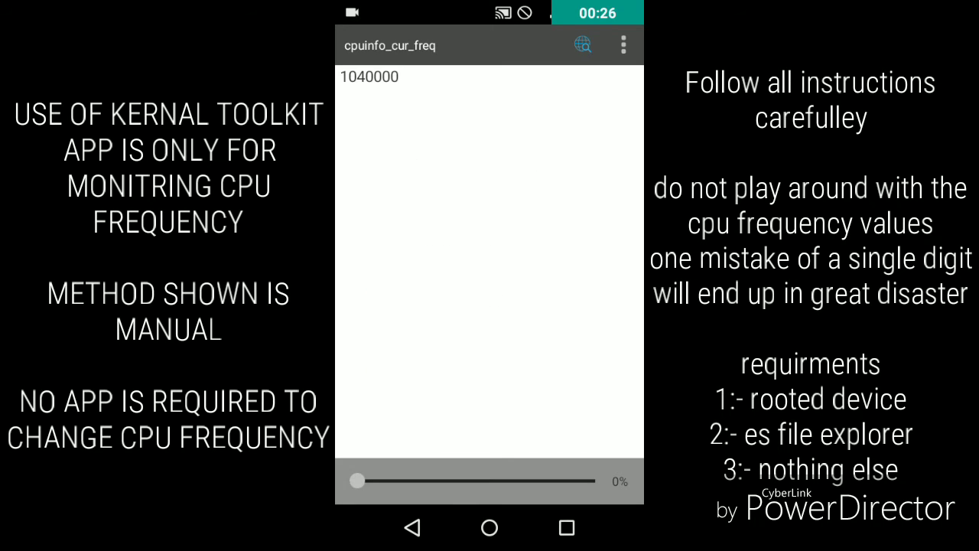
pyautogui.click(412, 528)
pyautogui.moveTo(574, 187); pyautogui.dragTo(572, 134)
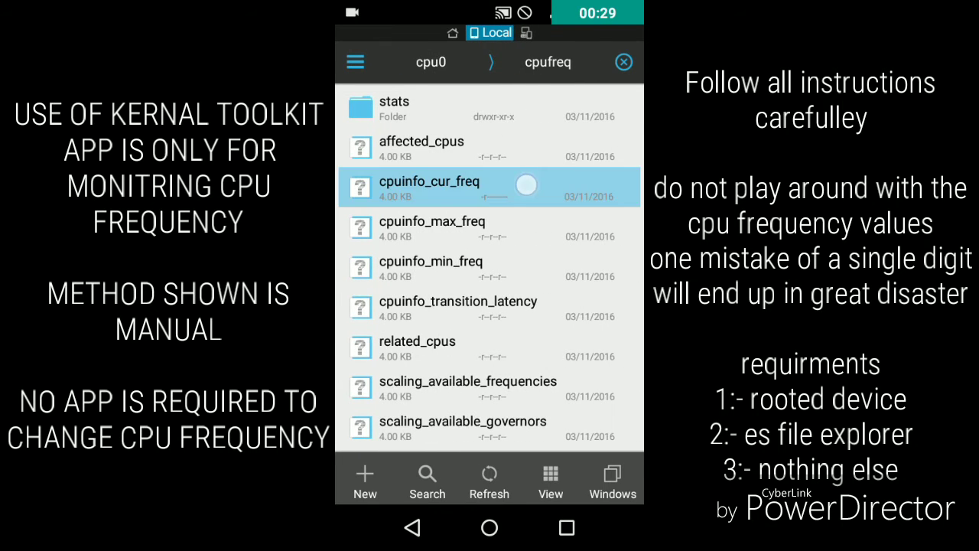
pyautogui.moveTo(570, 329); pyautogui.dragTo(570, 153)
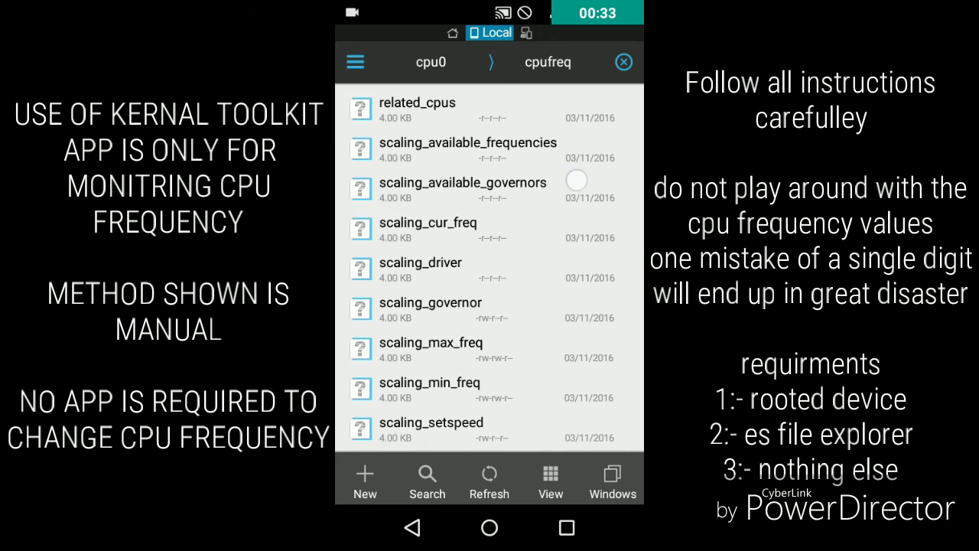
# Step: Open scaling_setspeed as text in ES Note Editor and switch it to edit mode
pyautogui.click(431, 348)
pyautogui.click(489, 160)
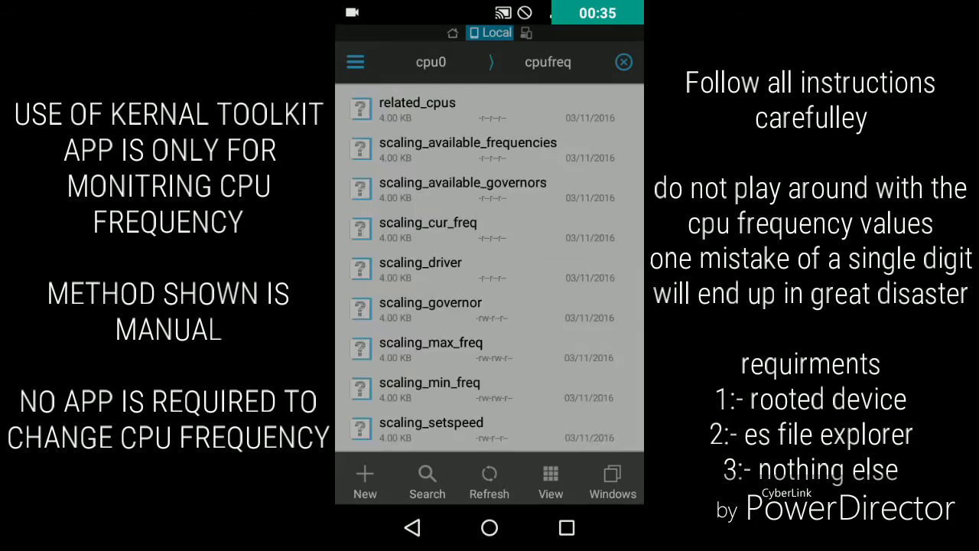
pyautogui.click(493, 177)
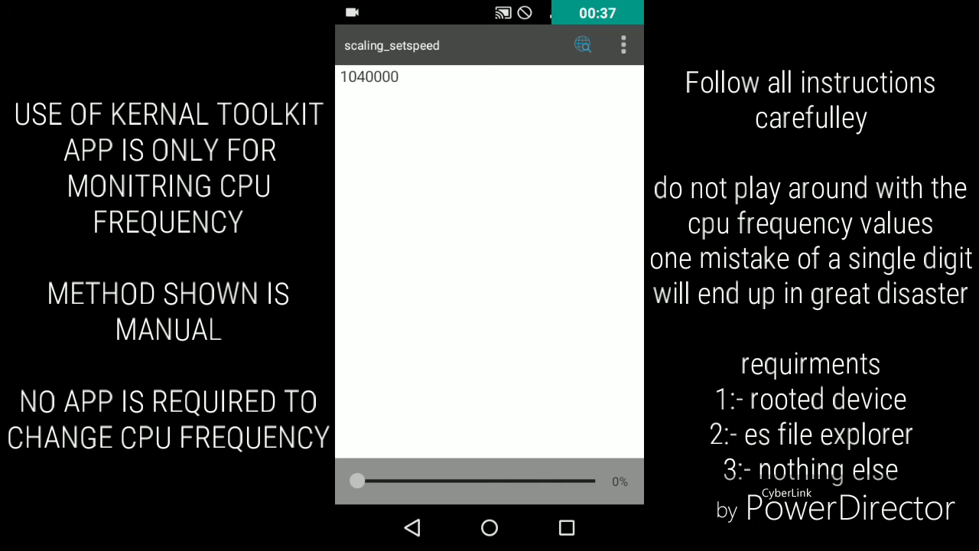
pyautogui.click(624, 45)
pyautogui.click(570, 89)
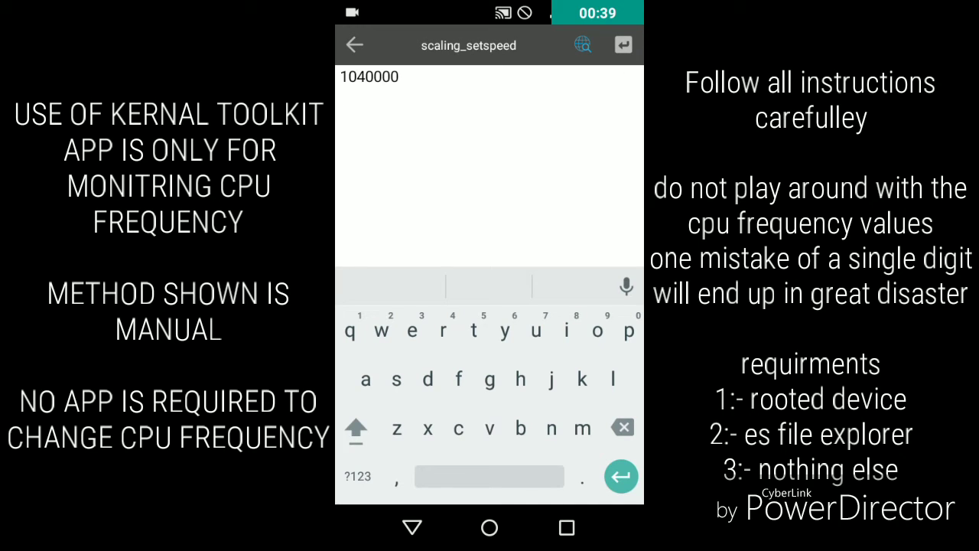
# Step: Change the value from 1040000 to 1300000, save it, and return to the cpufreq list
pyautogui.click(364, 77)
pyautogui.press('BackSpace')
pyautogui.press('BackSpace')
pyautogui.click(358, 476)
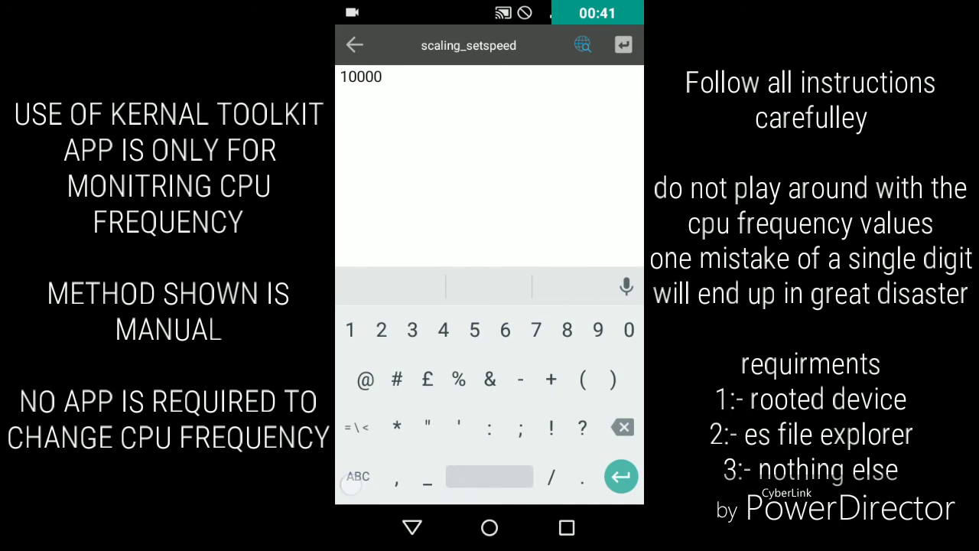
pyautogui.write('30')
pyautogui.click(412, 527)
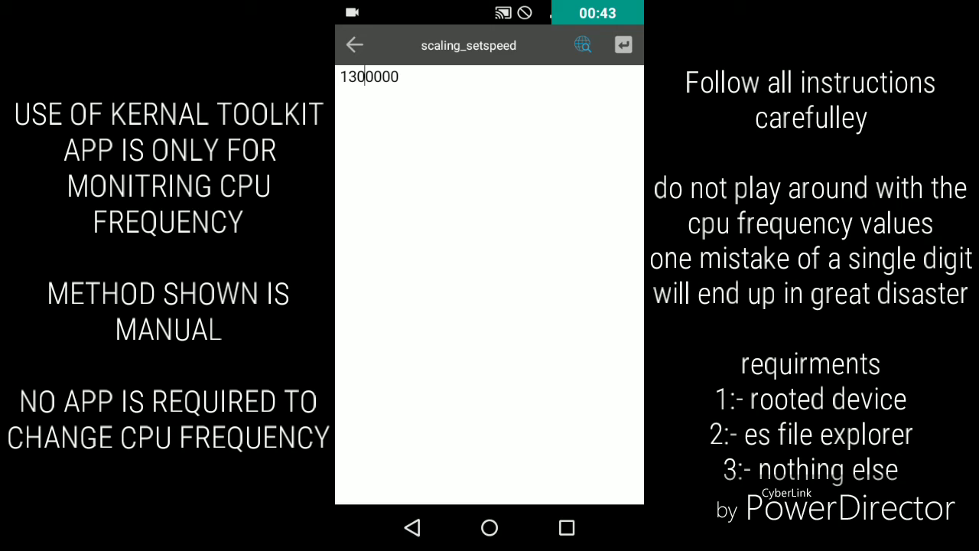
pyautogui.click(412, 527)
pyautogui.click(556, 364)
pyautogui.click(413, 527)
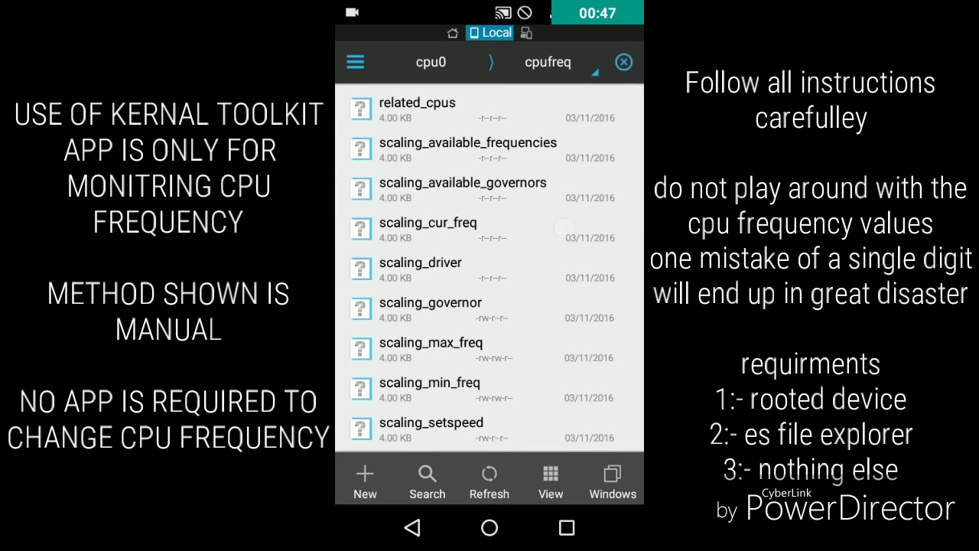
# Step: Reopen a current-frequency file in the note editor to recheck it
pyautogui.click(562, 227)
pyautogui.click(428, 161)
pyautogui.click(492, 416)
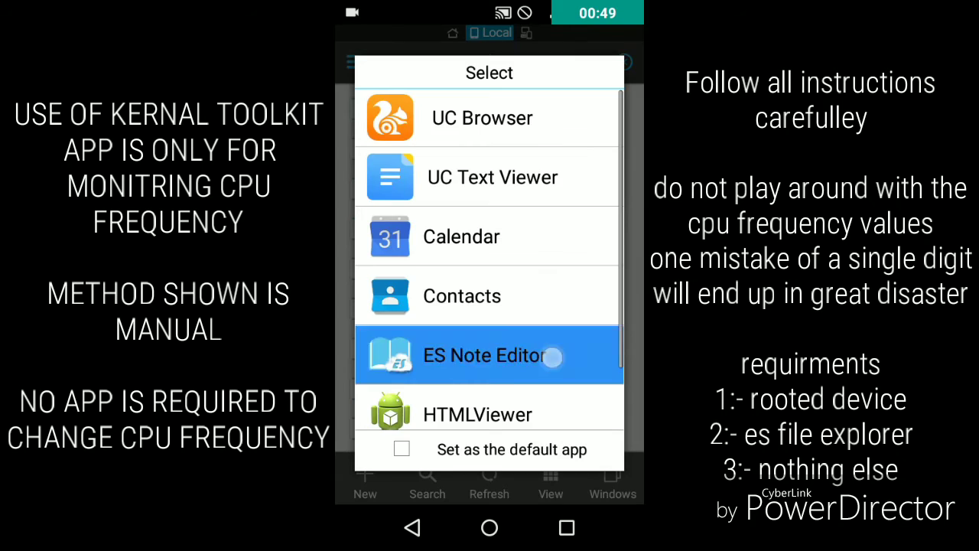
pyautogui.click(412, 527)
# Step: Recheck cpuinfo_cur_freq, then go back up to the cpu0 folder and show recent apps
pyautogui.scroll(5, 489, 268)
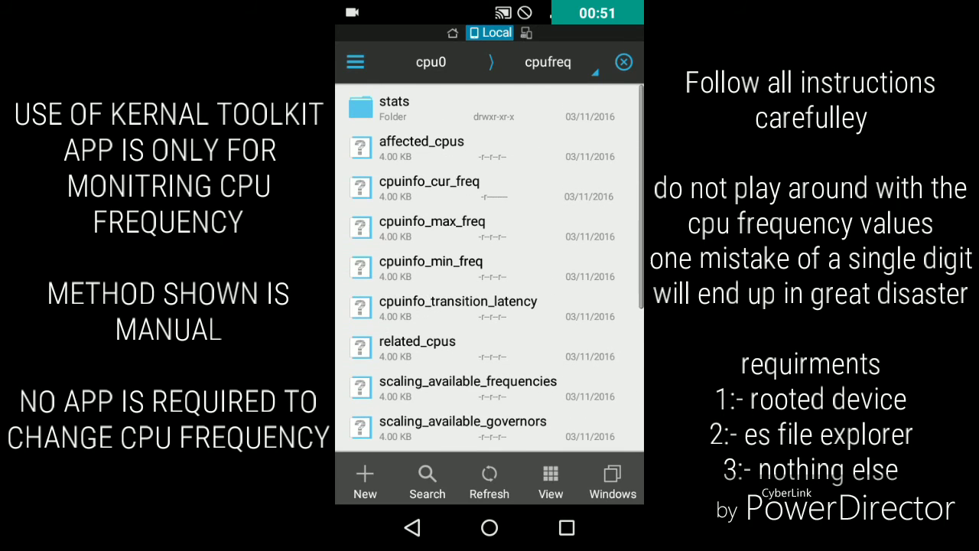
pyautogui.click(577, 182)
pyautogui.click(589, 159)
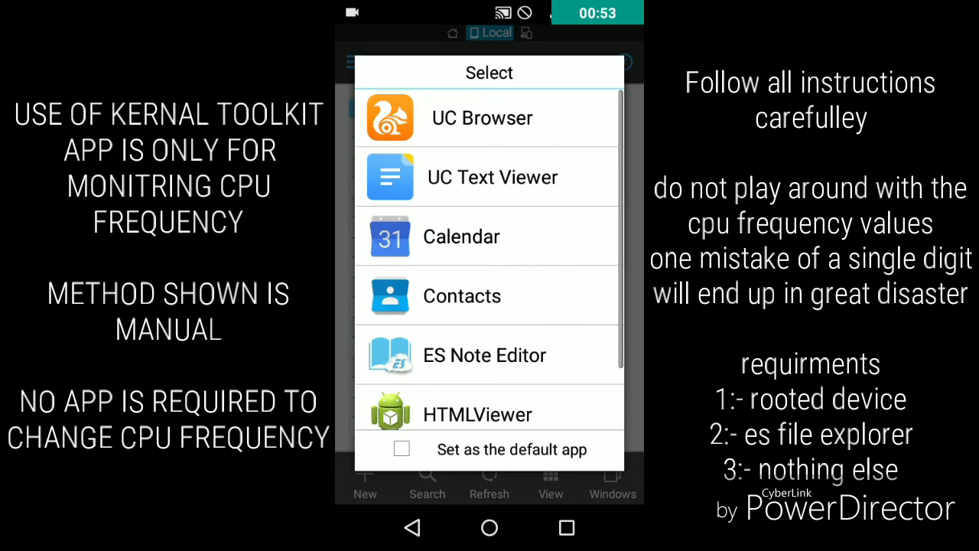
pyautogui.click(528, 361)
pyautogui.click(412, 527)
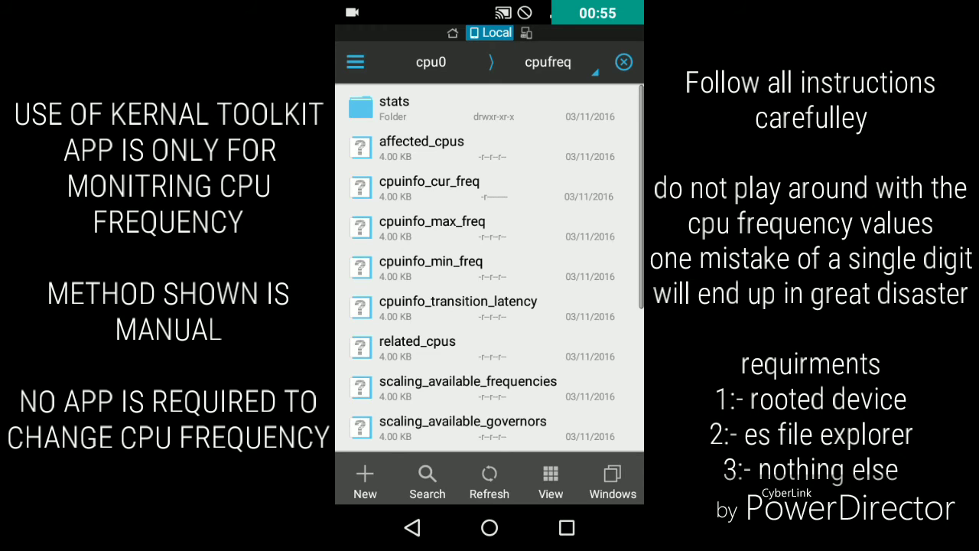
pyautogui.scroll(-5, 489, 267)
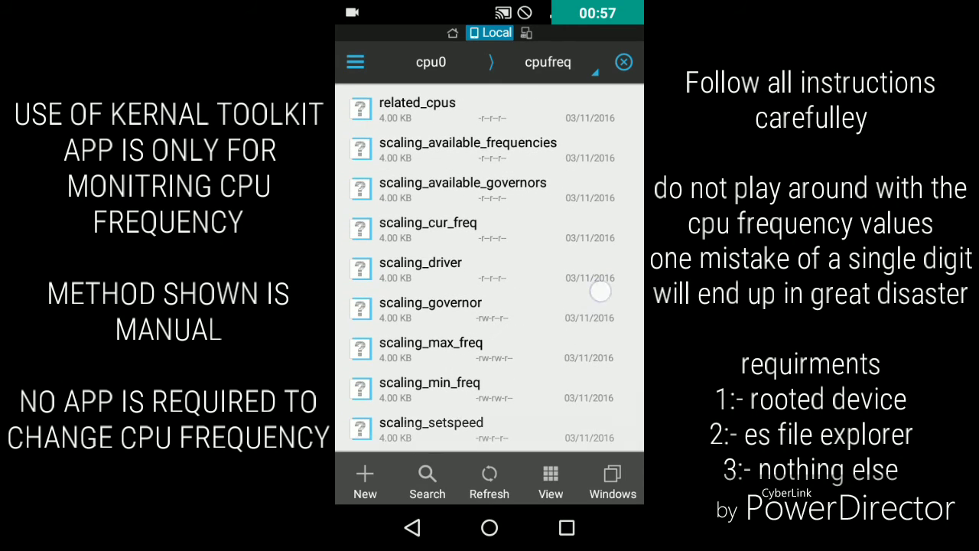
pyautogui.click(412, 527)
pyautogui.click(567, 527)
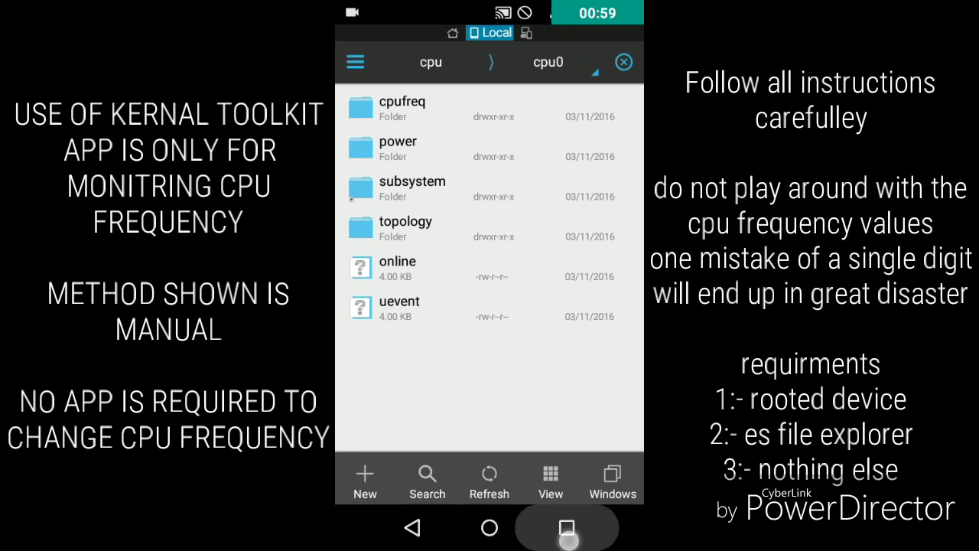
# Step: Close ES File Explorer and relaunch Kernel Toolkit, with all cores at 1300 MHz. Switch to the light theme and show the small-core maximum frequency choices
pyautogui.moveTo(475, 367); pyautogui.dragTo(643, 367)
pyautogui.click(490, 527)
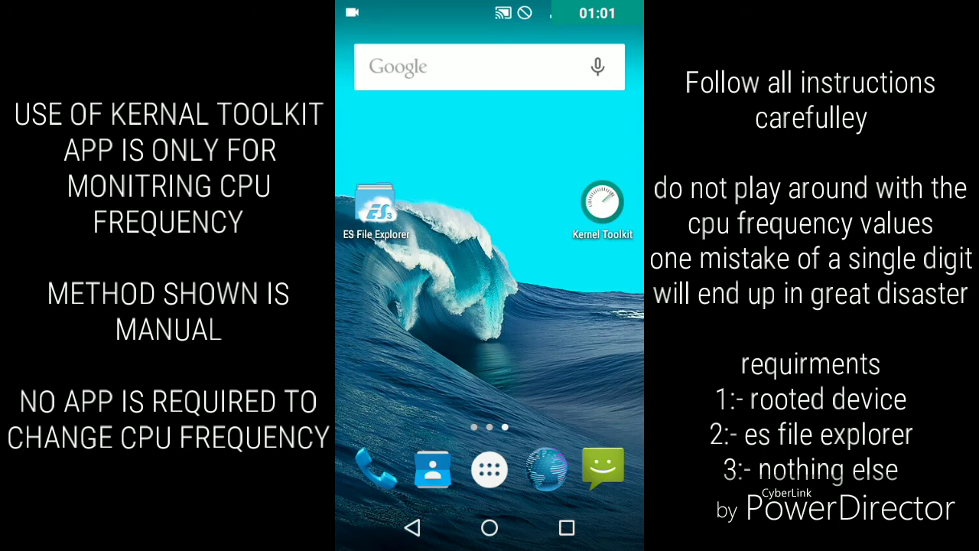
pyautogui.click(589, 200)
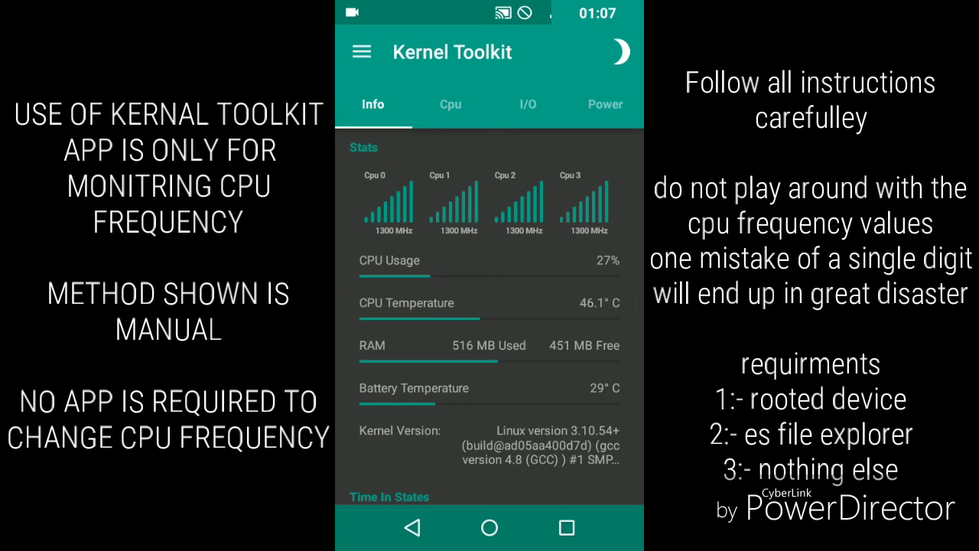
pyautogui.click(620, 52)
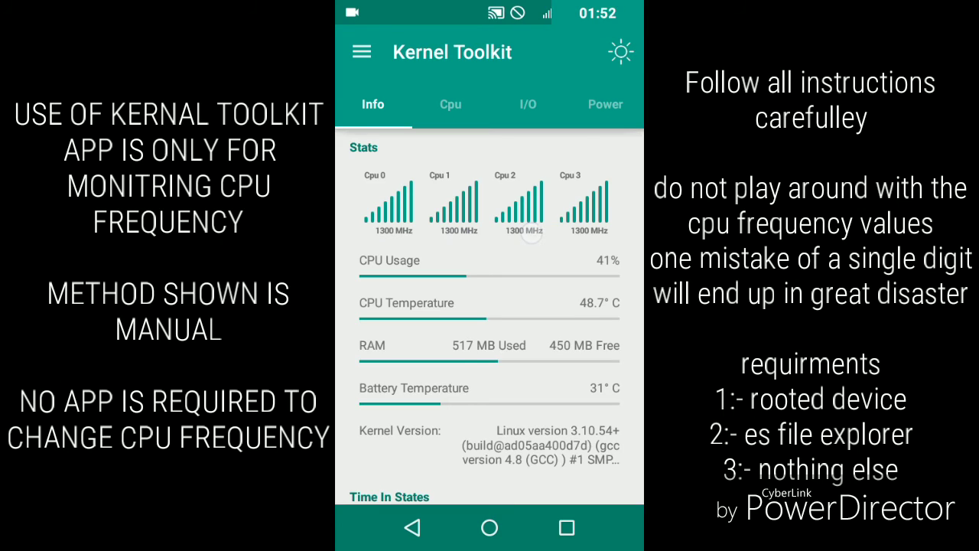
pyautogui.moveTo(597, 424)
pyautogui.mouseDown()
pyautogui.moveTo(605, 266)
pyautogui.moveTo(620, 375)
pyautogui.moveTo(518, 321)
pyautogui.moveTo(583, 296)
pyautogui.mouseUp()
pyautogui.click(590, 267)
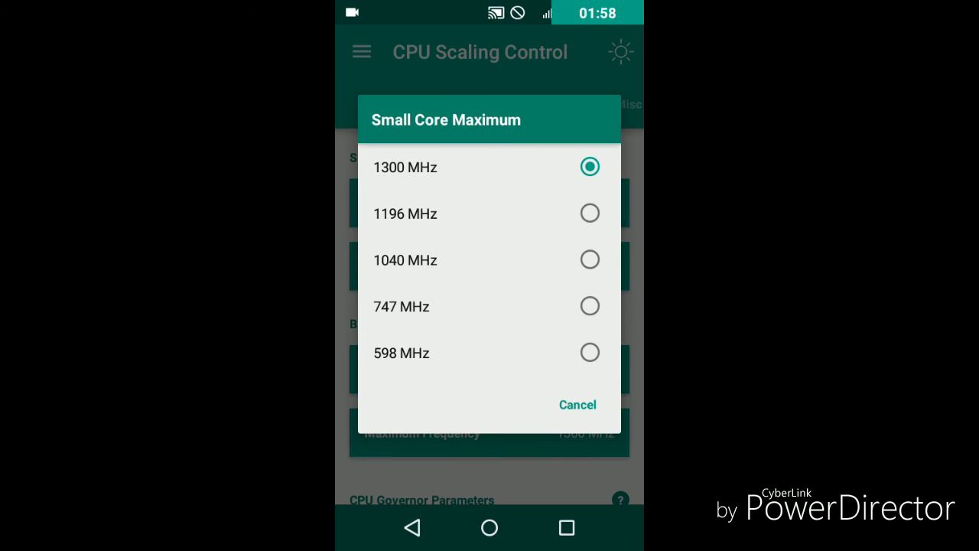